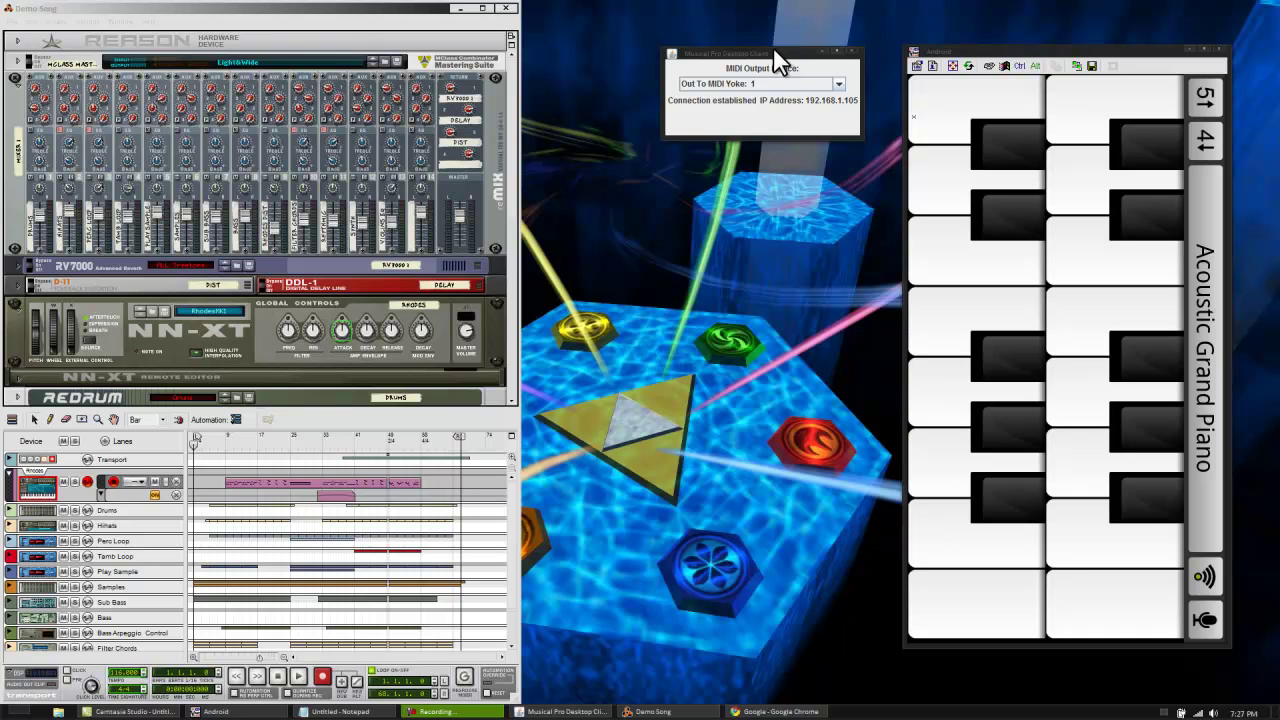
- Arrange the MIDI desktop client and Android emulator windows side by side
{"action": "left_click_drag", "start_coordinate": [773, 47], "coordinate": [706, 27]}
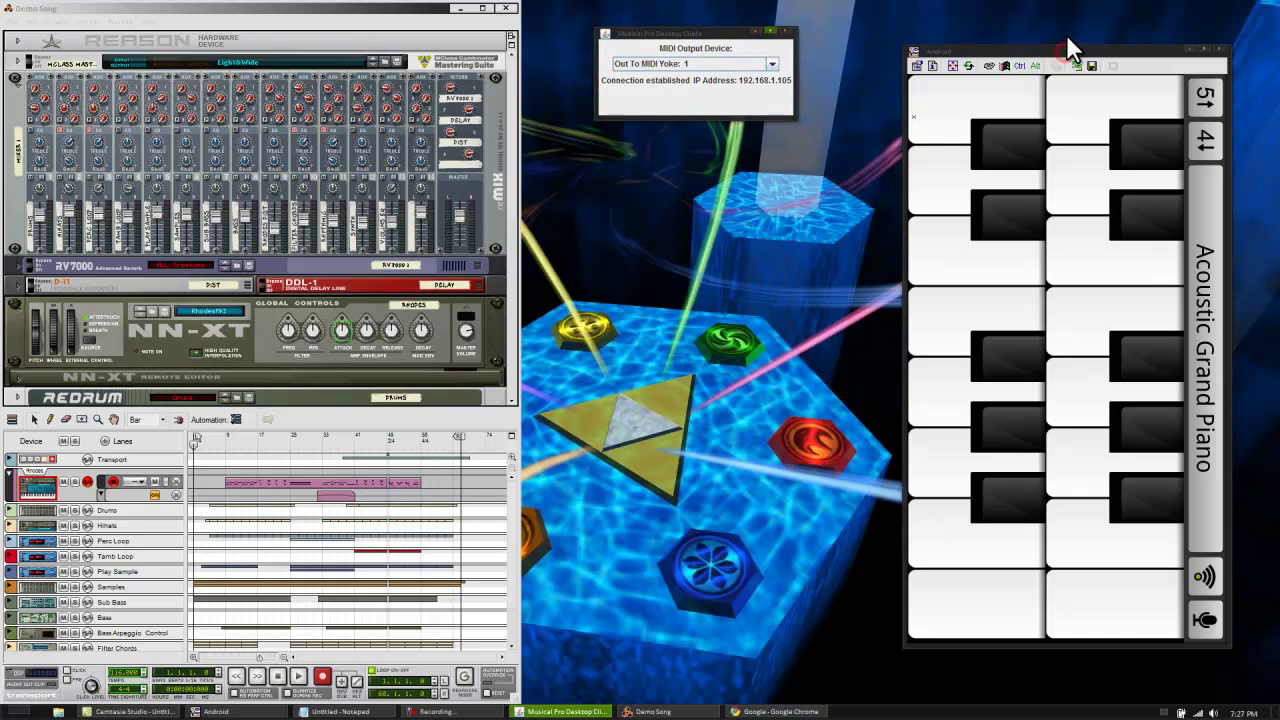
{"action": "left_click_drag", "start_coordinate": [1066, 40], "coordinate": [1084, 36]}
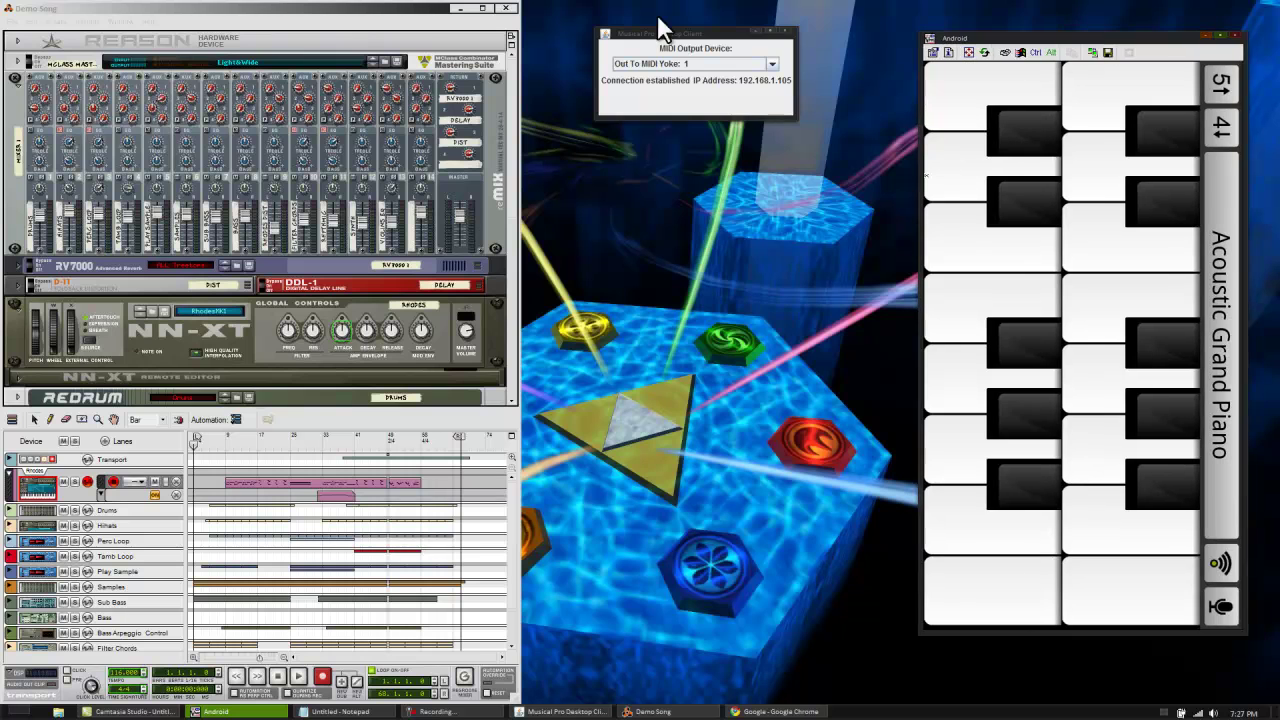
{"action": "left_click_drag", "start_coordinate": [661, 27], "coordinate": [692, 39]}
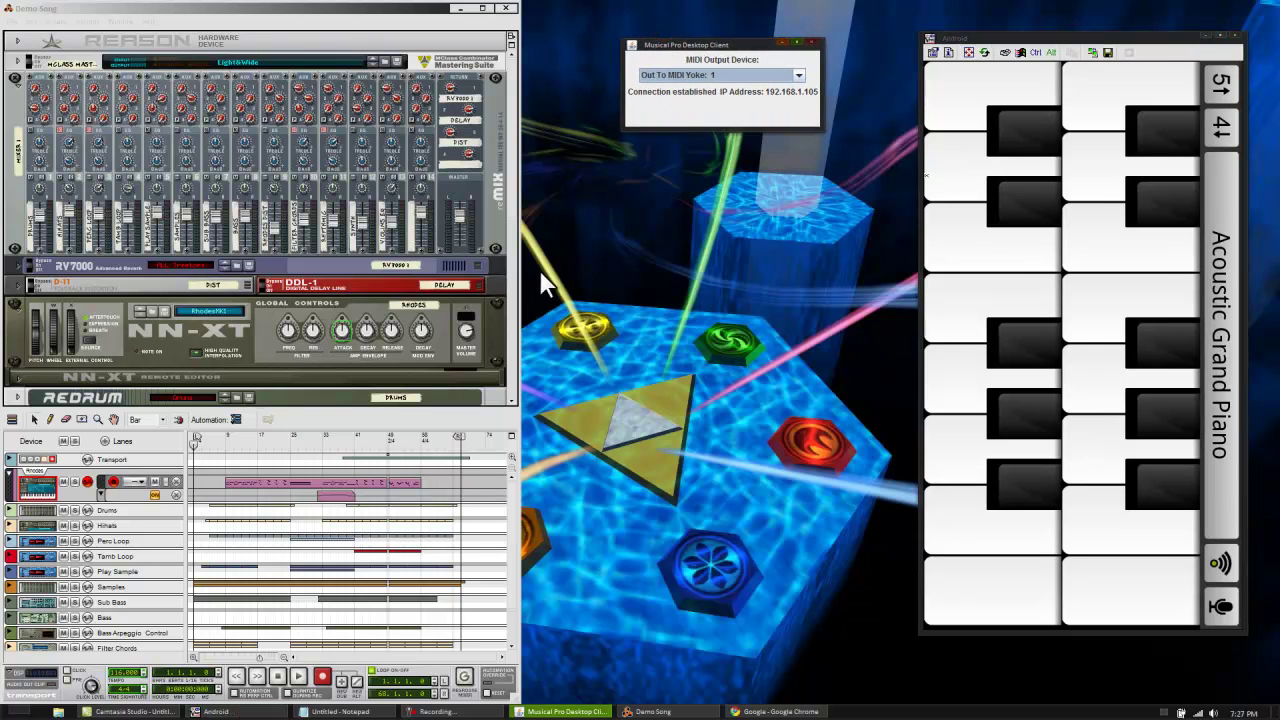
{"action": "mouse_move", "coordinate": [510, 57]}
{"action": "left_mouse_down"}
{"action": "mouse_move", "coordinate": [516, 352]}
{"action": "mouse_move", "coordinate": [512, 50]}
{"action": "mouse_move", "coordinate": [523, 220]}
{"action": "mouse_move", "coordinate": [534, 57]}
{"action": "left_mouse_up"}
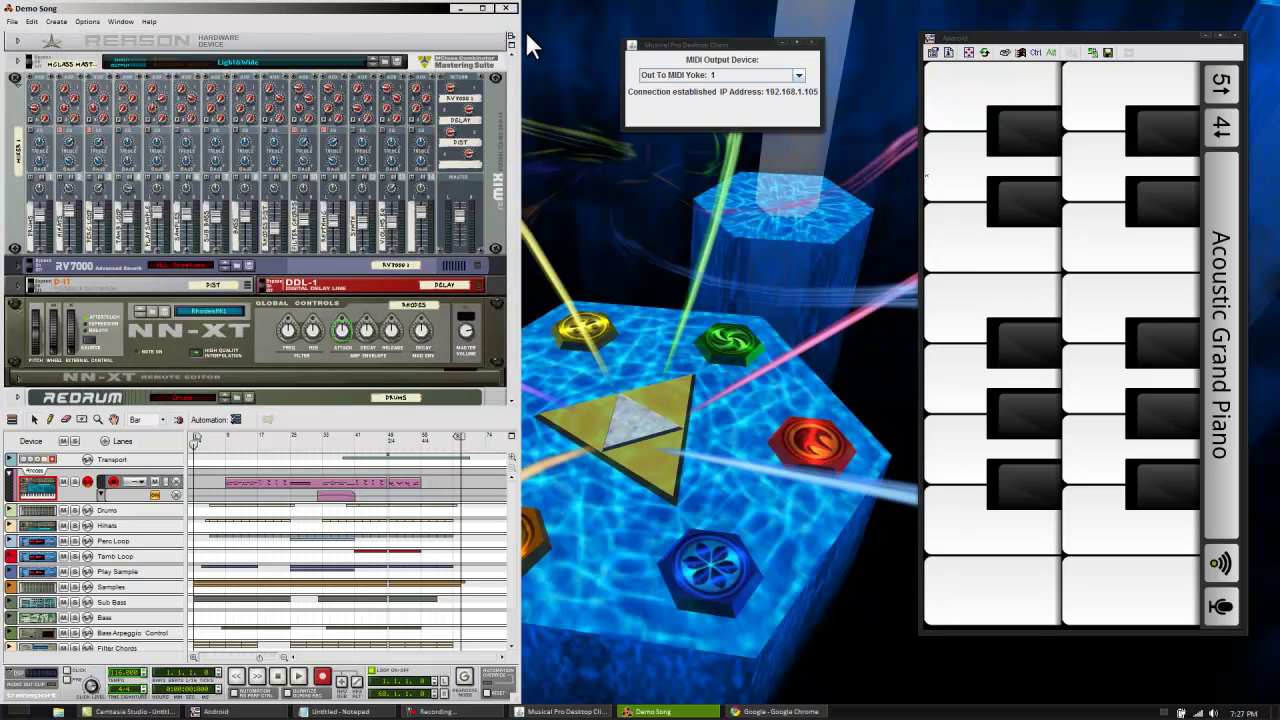
{"action": "left_click_drag", "start_coordinate": [727, 38], "coordinate": [725, 34]}
{"action": "left_click_drag", "start_coordinate": [1057, 42], "coordinate": [1021, 30]}
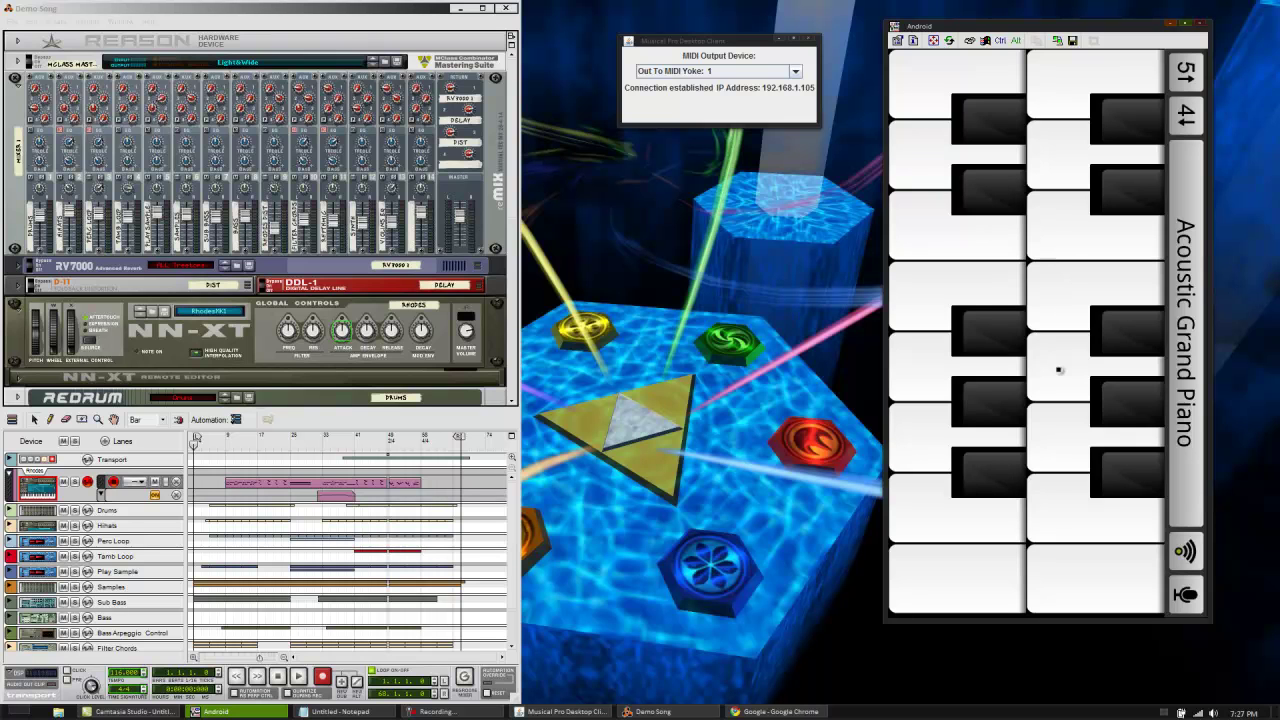
{"action": "left_click_drag", "start_coordinate": [691, 40], "coordinate": [683, 34]}
{"action": "left_click_drag", "start_coordinate": [1039, 32], "coordinate": [1059, 44]}
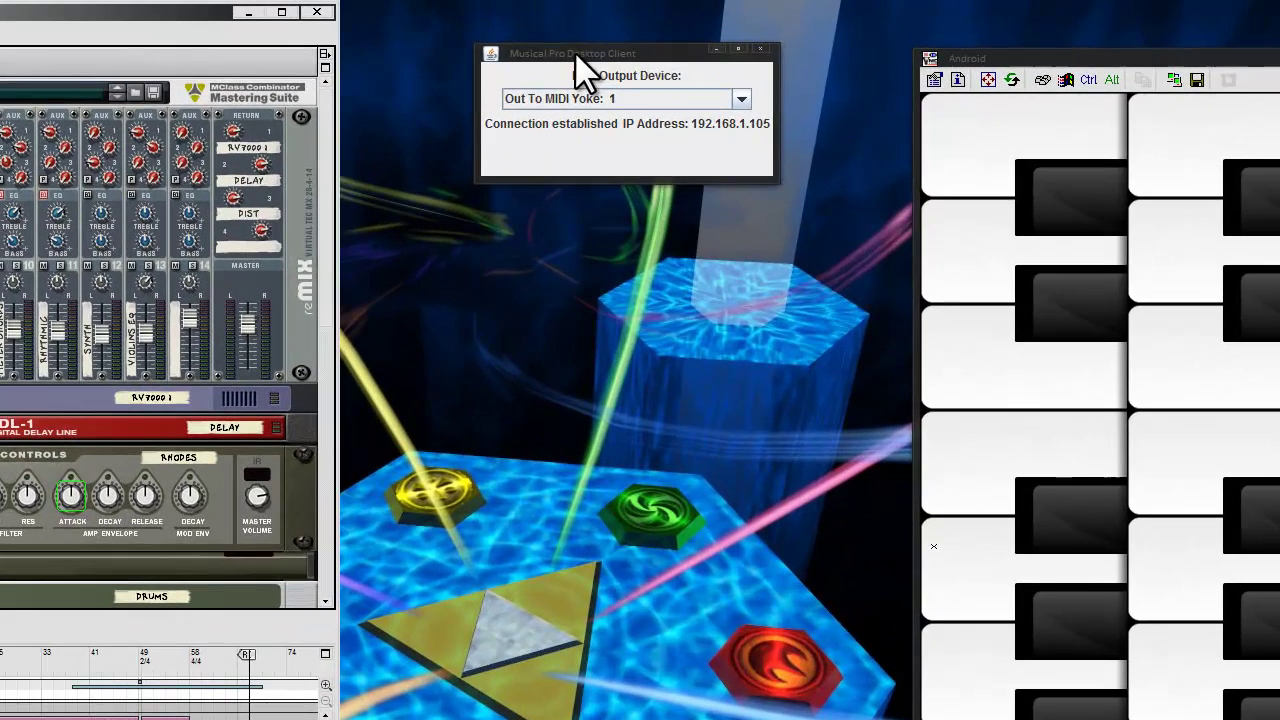
{"action": "left_click", "coordinate": [679, 36]}
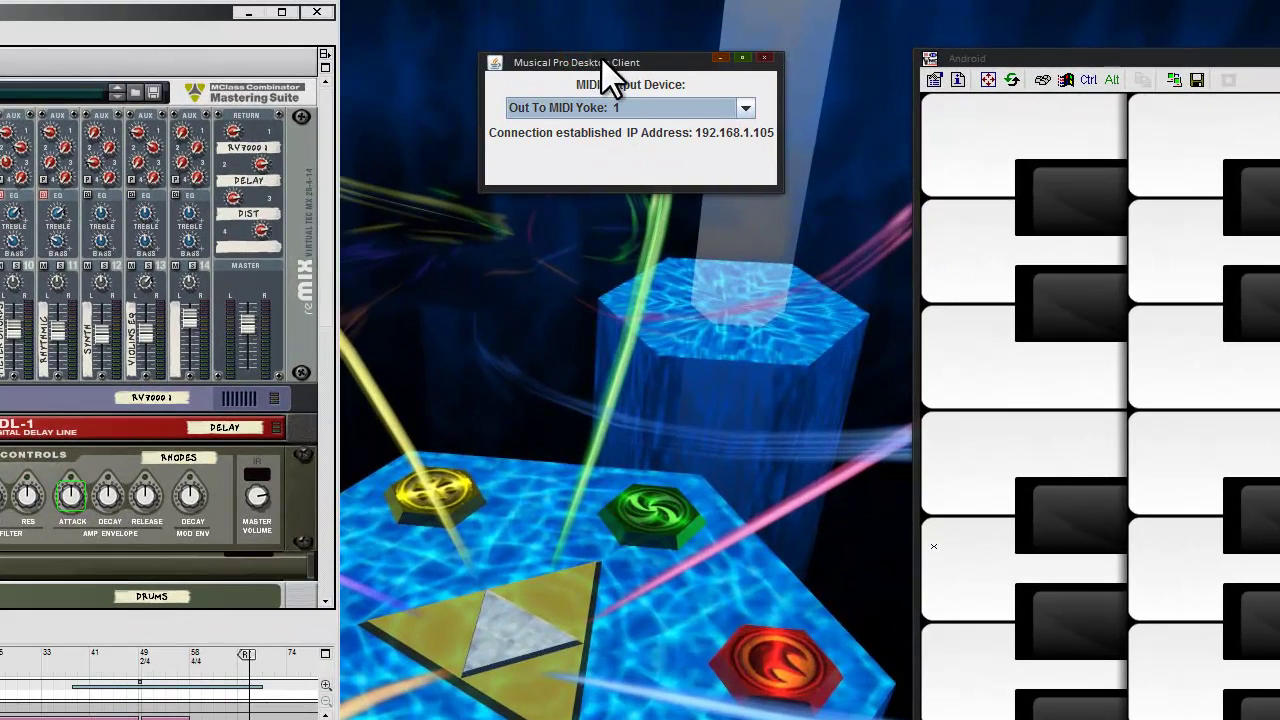
{"action": "left_click_drag", "start_coordinate": [603, 63], "coordinate": [670, 57]}
- Keep the desktop client's MIDI output device on Out To MIDI Yoke: 1
{"action": "left_click", "coordinate": [751, 106]}
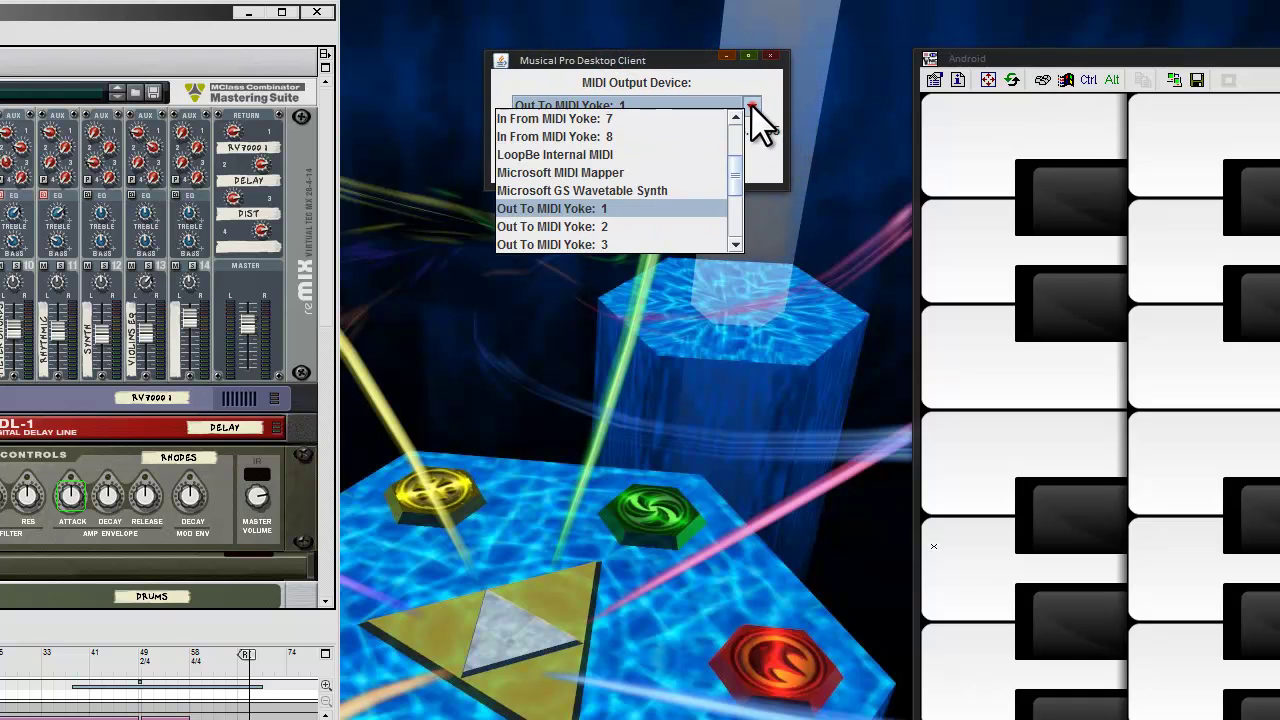
{"action": "mouse_move", "coordinate": [743, 190]}
{"action": "left_mouse_down"}
{"action": "mouse_move", "coordinate": [749, 143]}
{"action": "mouse_move", "coordinate": [740, 249]}
{"action": "mouse_move", "coordinate": [749, 149]}
{"action": "mouse_move", "coordinate": [750, 213]}
{"action": "mouse_move", "coordinate": [743, 198]}
{"action": "left_mouse_up"}
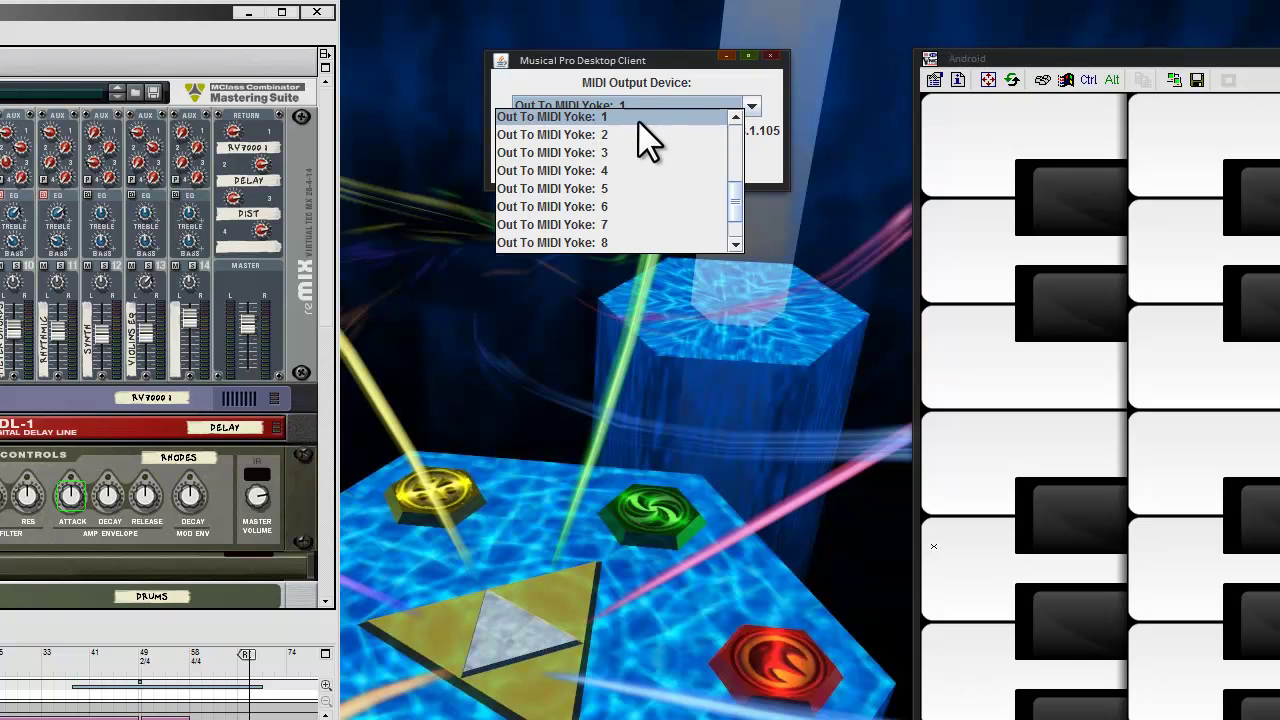
{"action": "left_click", "coordinate": [750, 140]}
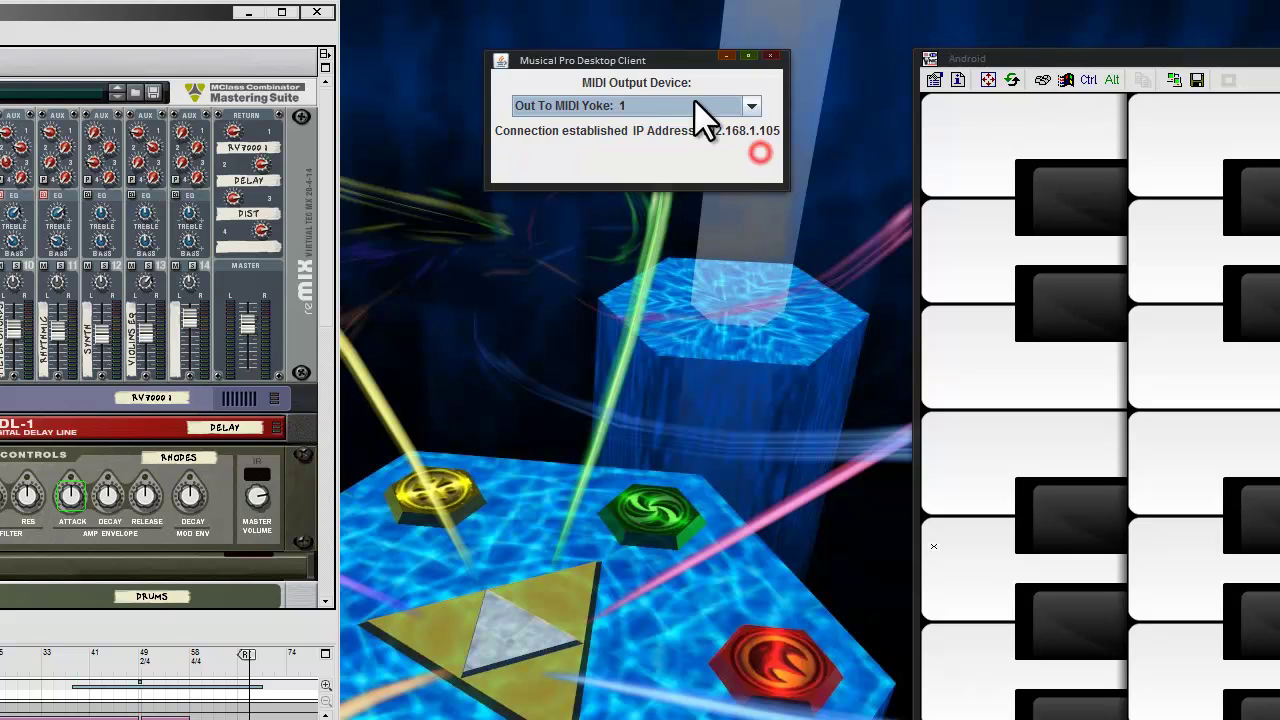
{"action": "left_click", "coordinate": [750, 106]}
{"action": "left_click_drag", "start_coordinate": [738, 205], "coordinate": [768, 130]}
{"action": "left_click", "coordinate": [772, 88]}
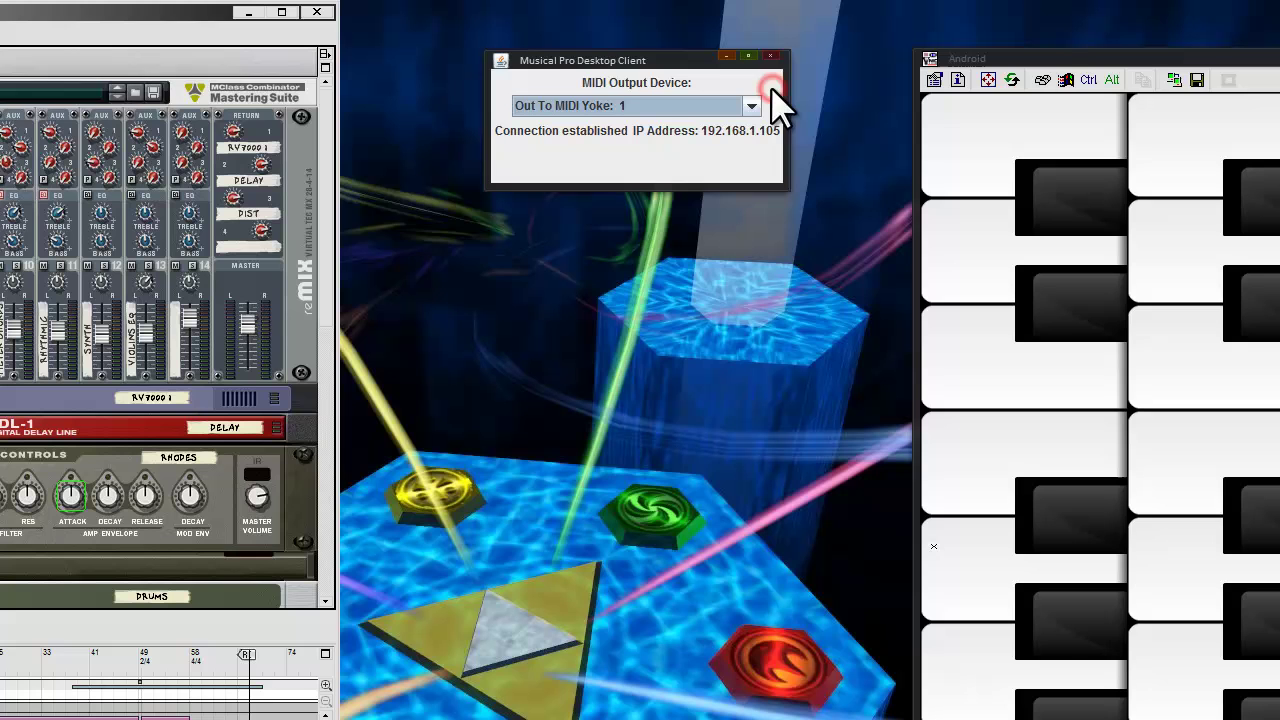
- Focus Reason briefly, then return the MIDI desktop client window to the front
{"action": "left_click", "coordinate": [86, 10]}
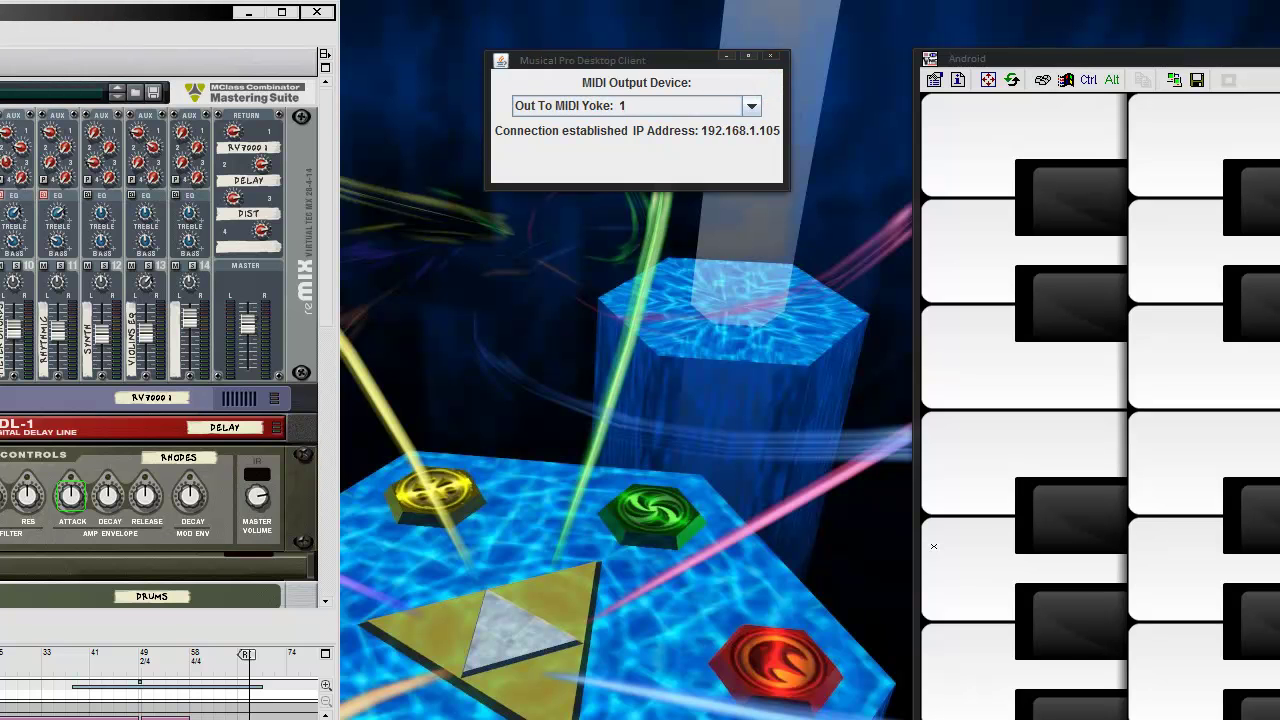
{"action": "left_click", "coordinate": [328, 350]}
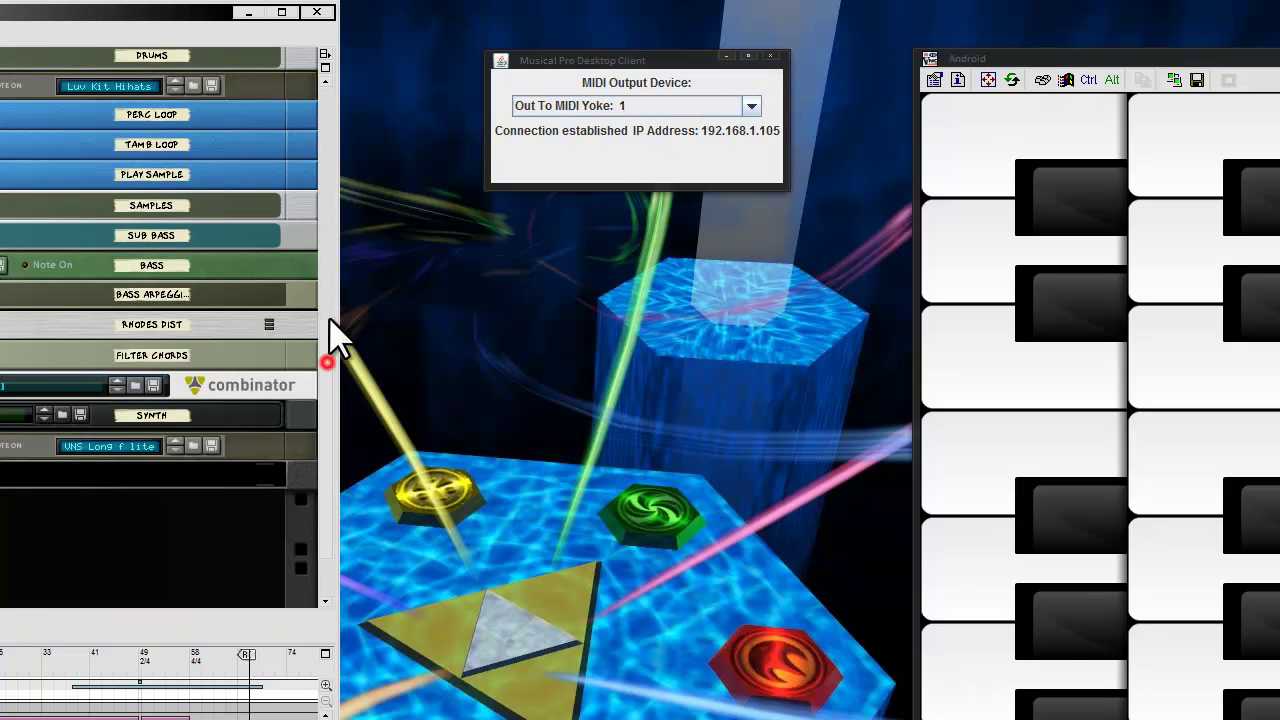
{"action": "left_click_drag", "start_coordinate": [333, 323], "coordinate": [325, 50]}
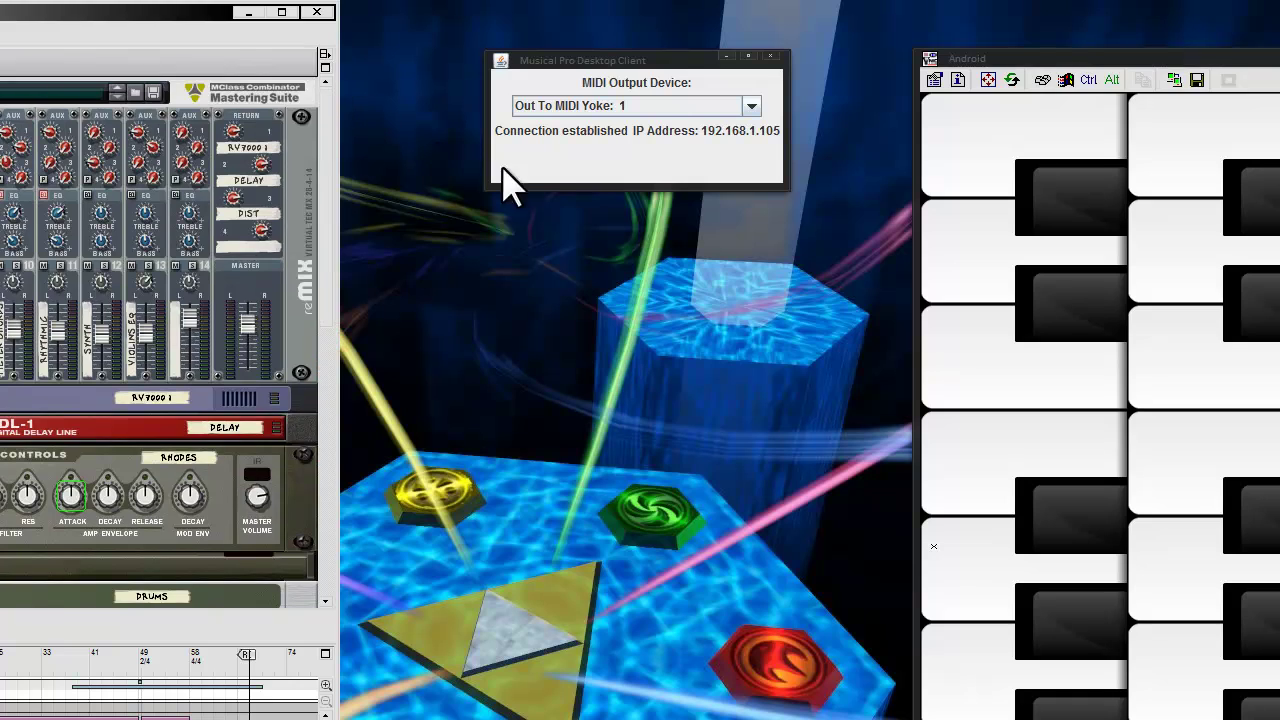
{"action": "left_click", "coordinate": [531, 152]}
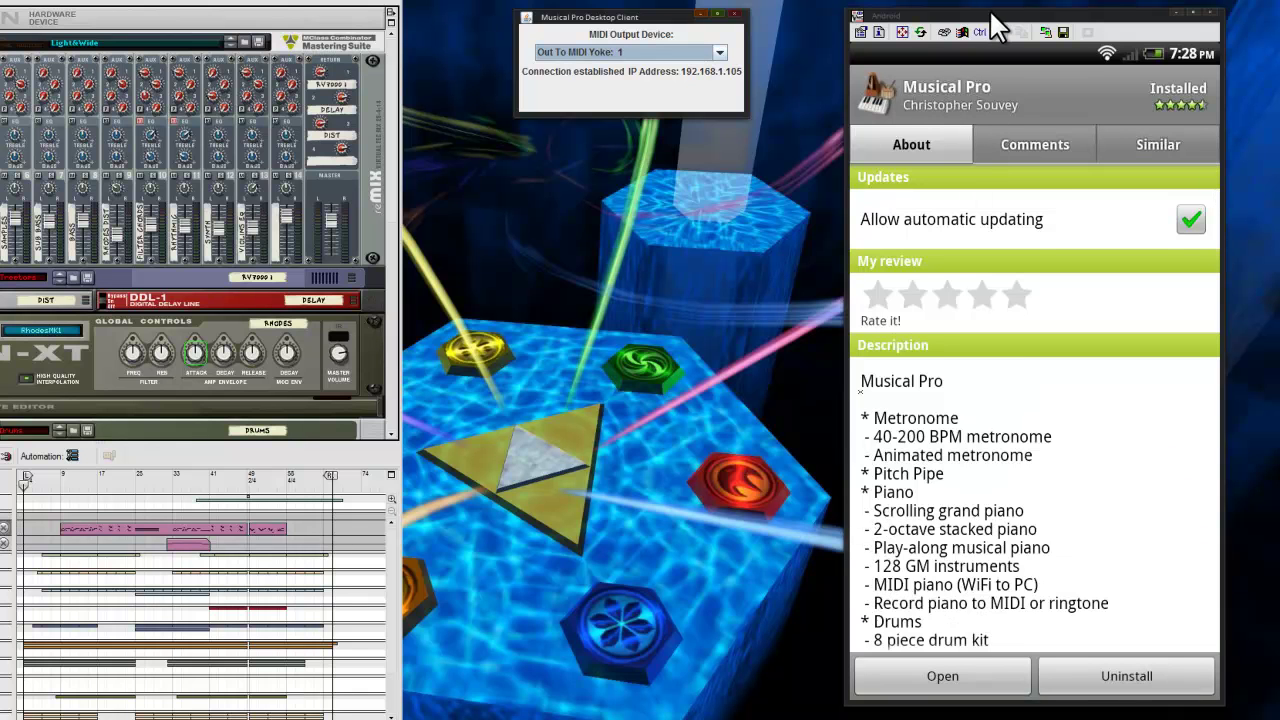
- Scroll the Musical Pro page in Android Market and open the app
{"action": "left_click_drag", "start_coordinate": [995, 25], "coordinate": [982, 24]}
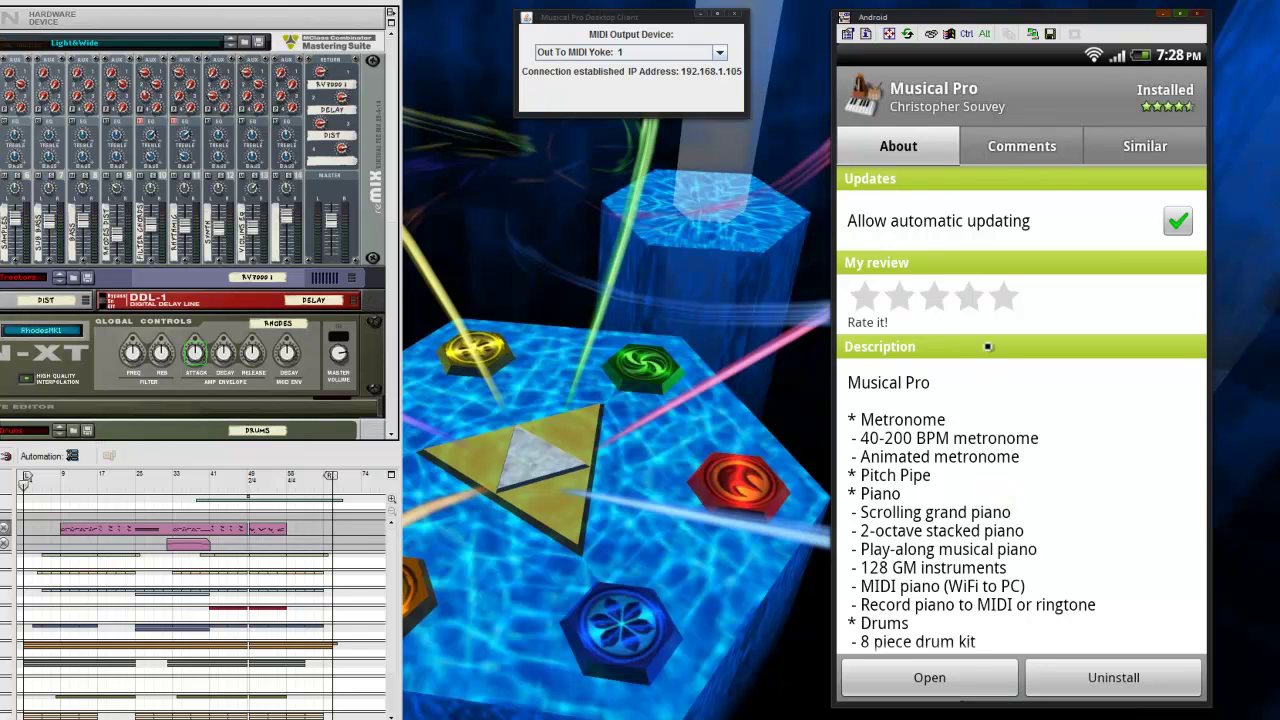
{"action": "scroll", "coordinate": [988, 292], "scroll_direction": "down", "scroll_amount": 3}
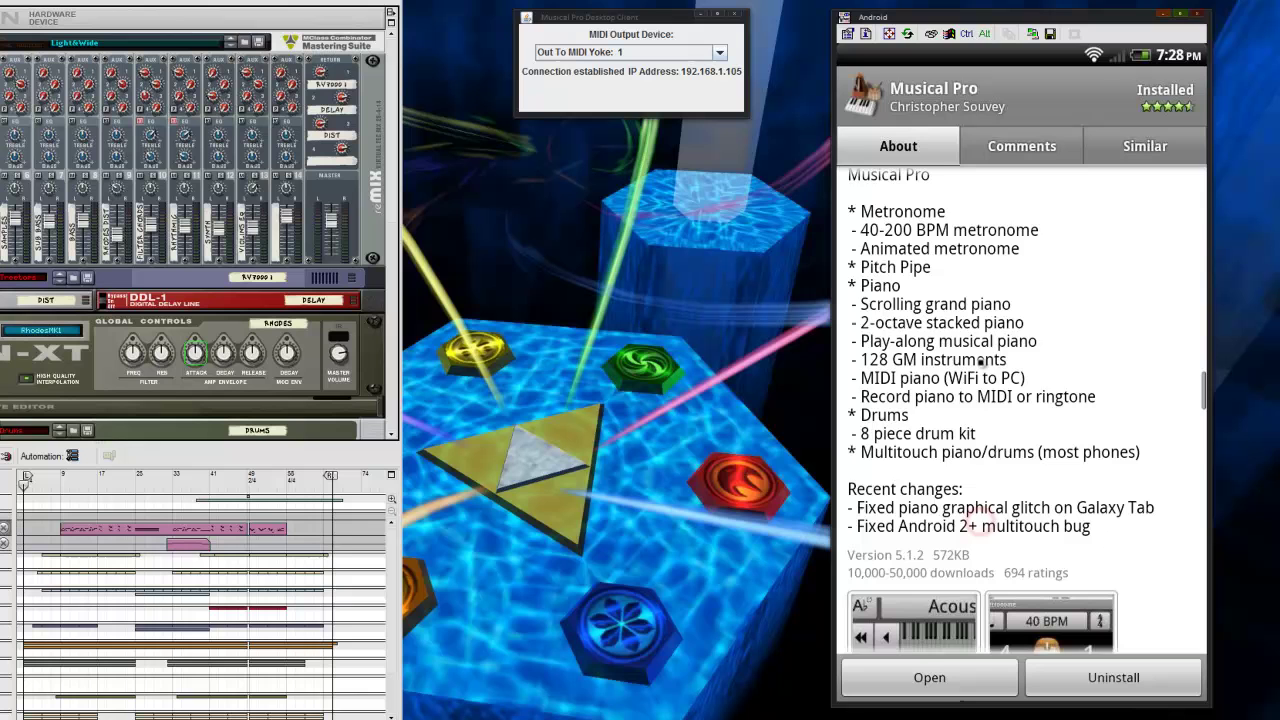
{"action": "scroll", "coordinate": [984, 477], "scroll_direction": "down", "scroll_amount": 2}
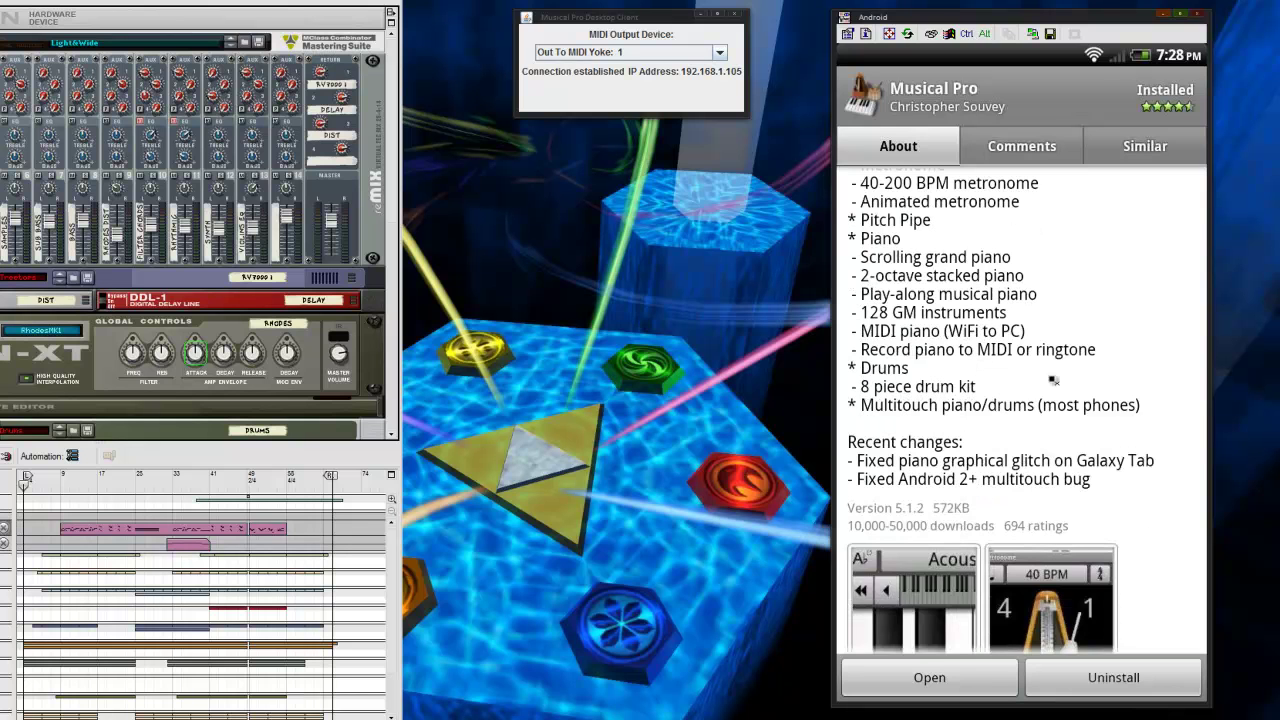
{"action": "scroll", "coordinate": [1040, 355], "scroll_direction": "up", "scroll_amount": 5}
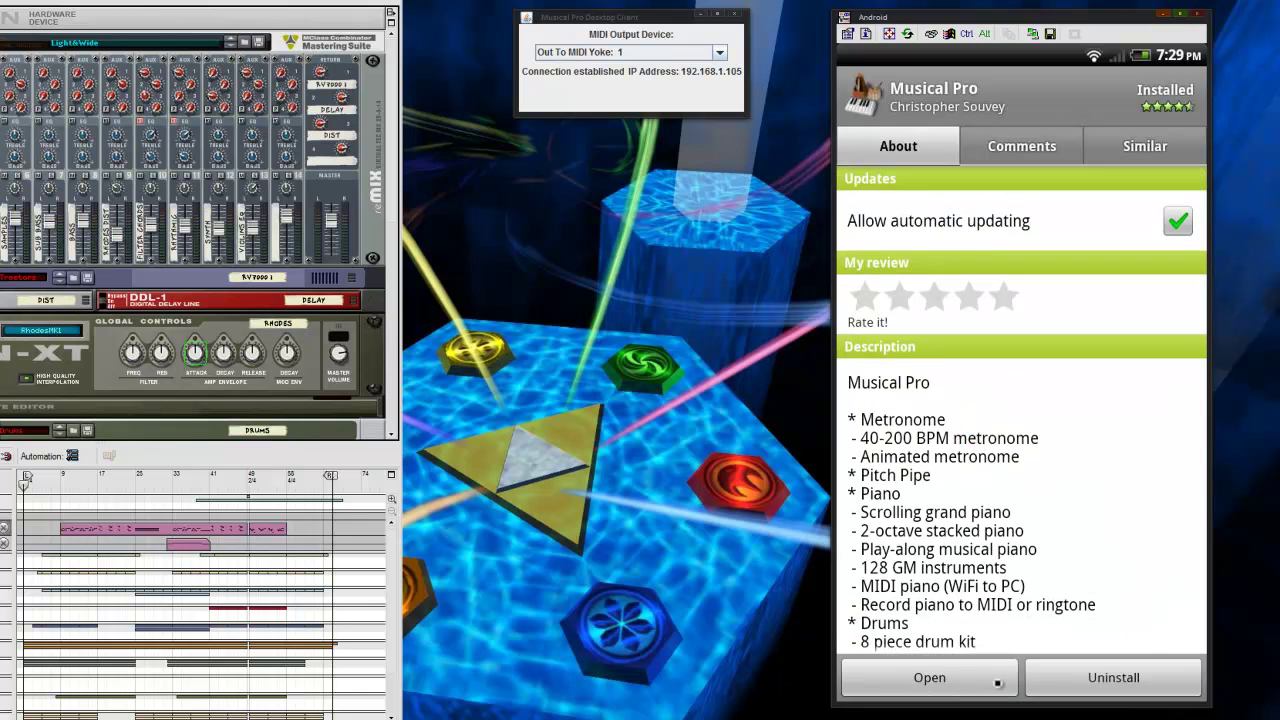
{"action": "left_click", "coordinate": [962, 686]}
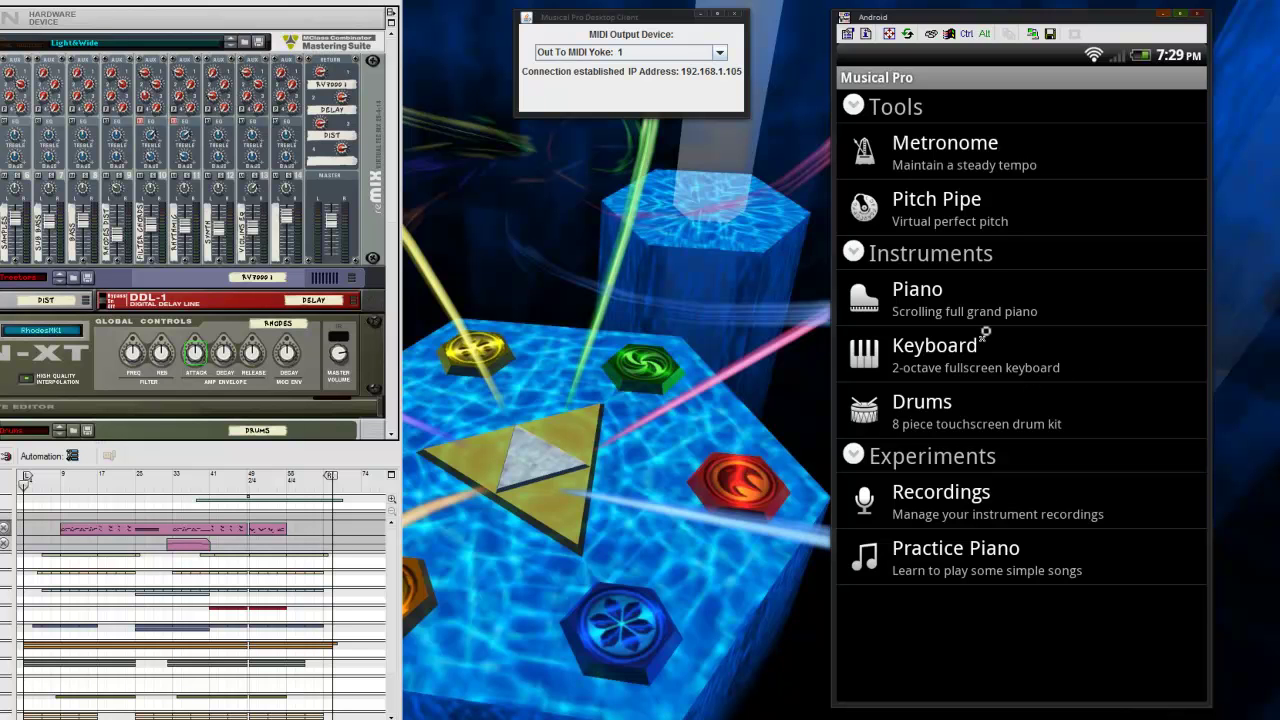
- Open the 2-octave keyboard and connect over MIDI WiFi to 192.168.1.105
{"action": "left_click", "coordinate": [871, 356]}
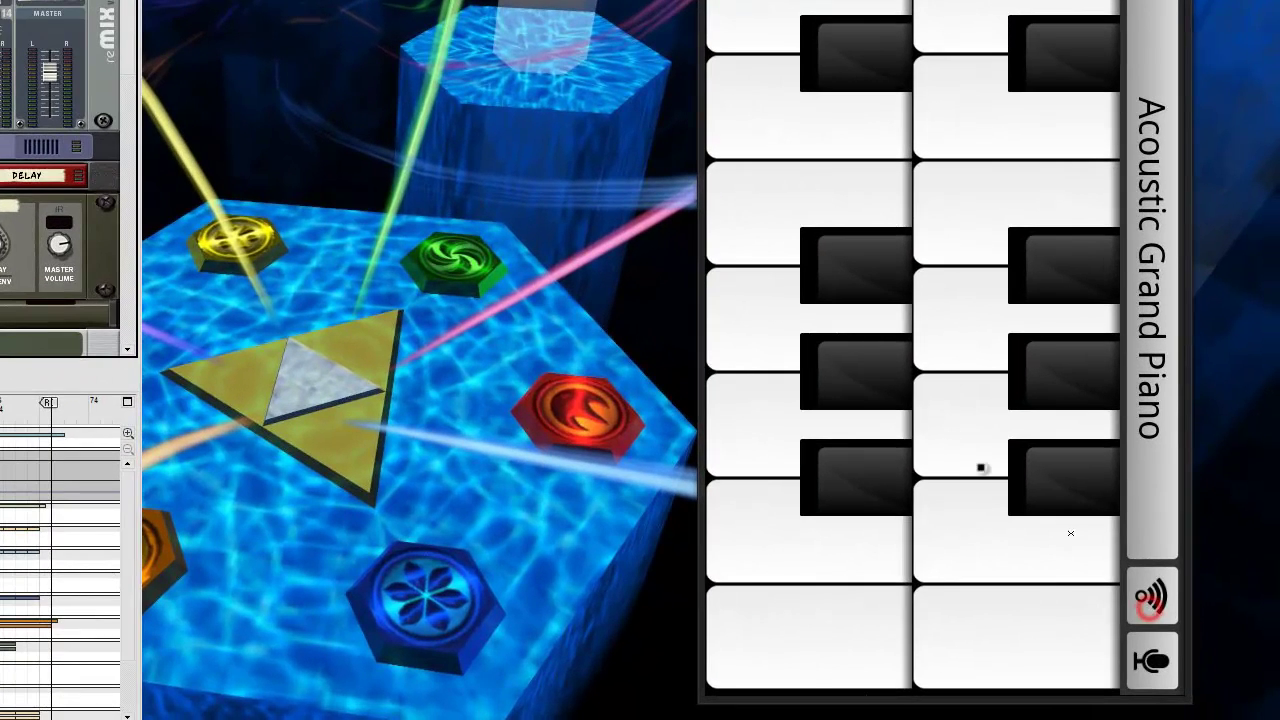
{"action": "left_click", "coordinate": [1150, 598]}
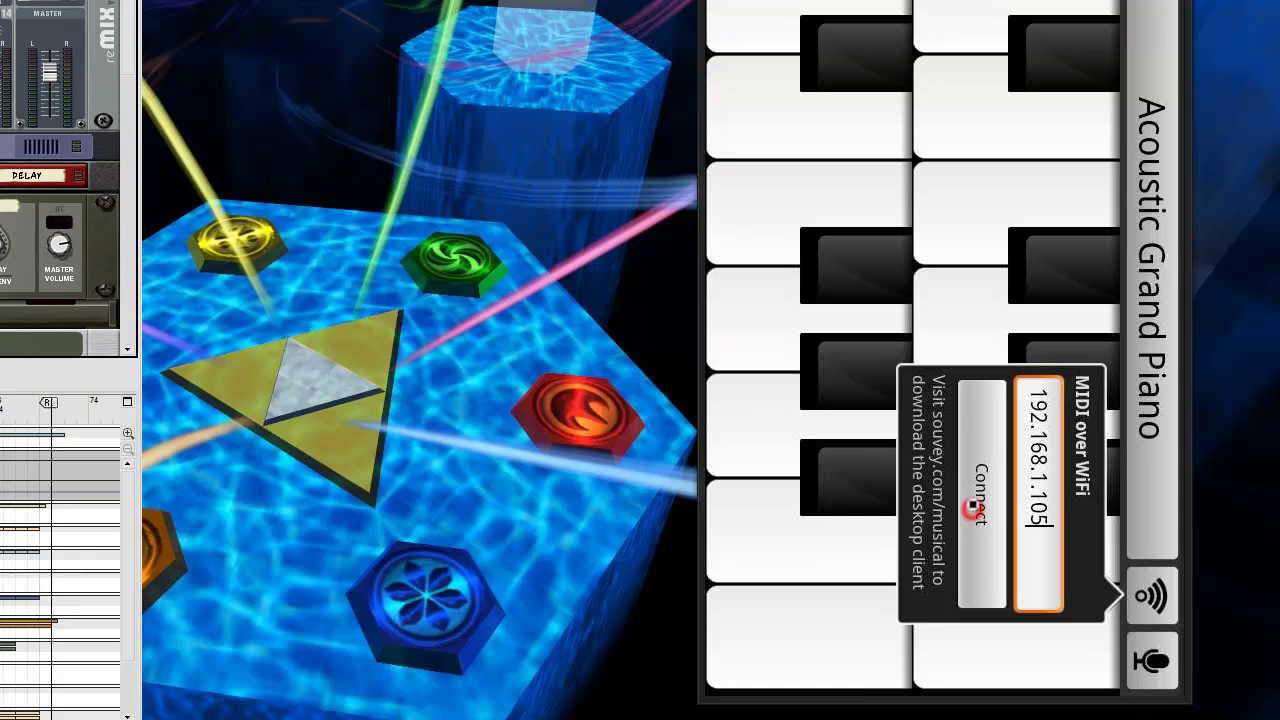
{"action": "left_click", "coordinate": [972, 508]}
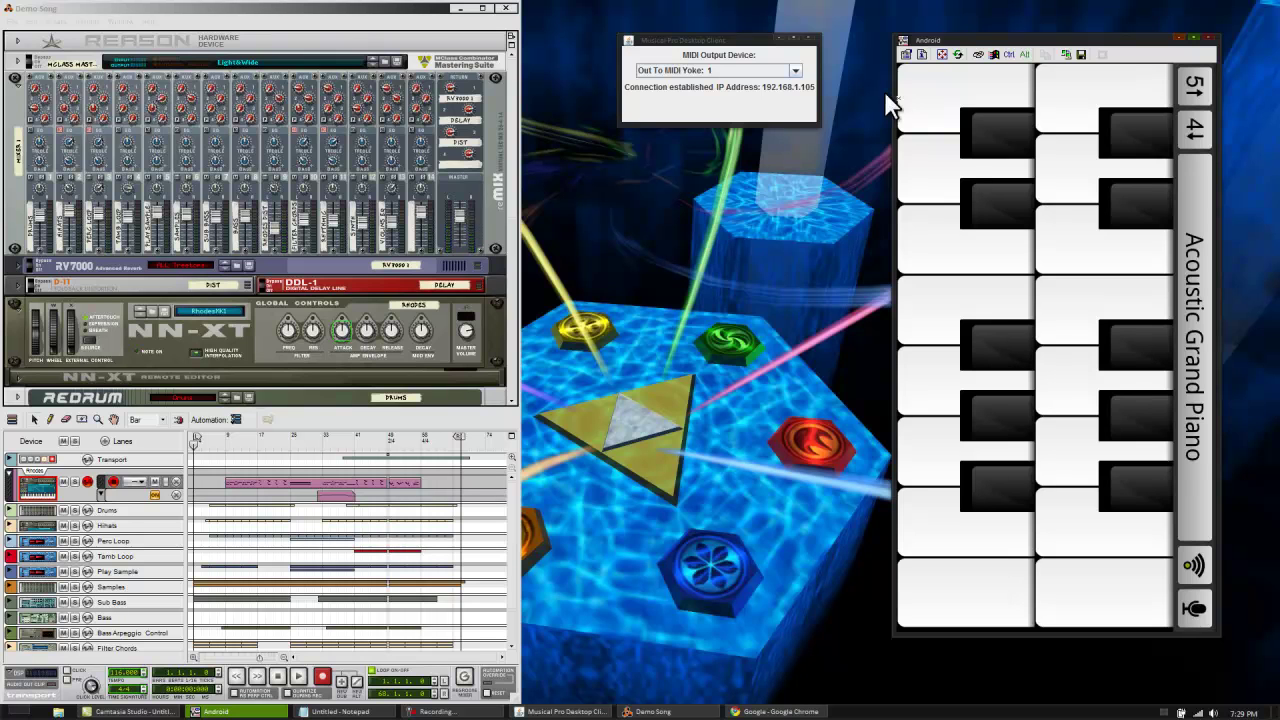
- Select the souvey.com Musical Pro desktop client link in the Notepad notes
{"action": "left_click_drag", "start_coordinate": [809, 35], "coordinate": [830, 35]}
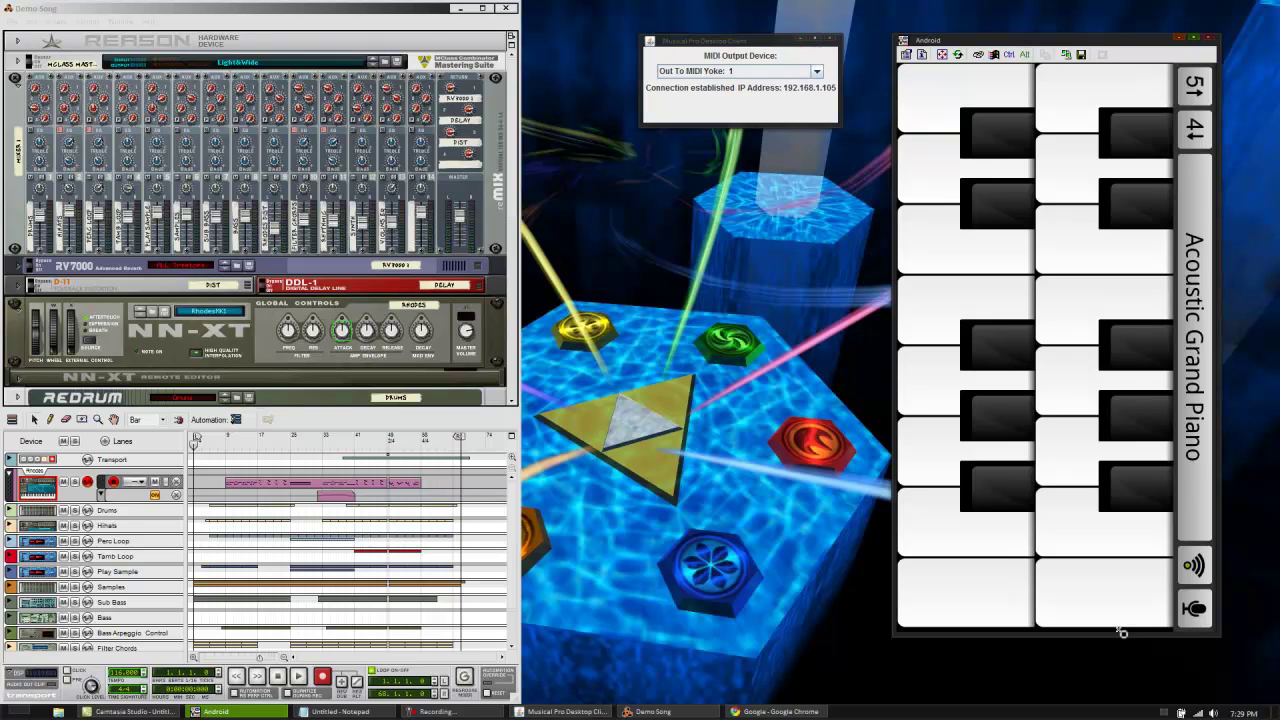
{"action": "left_click_drag", "start_coordinate": [723, 41], "coordinate": [709, 39]}
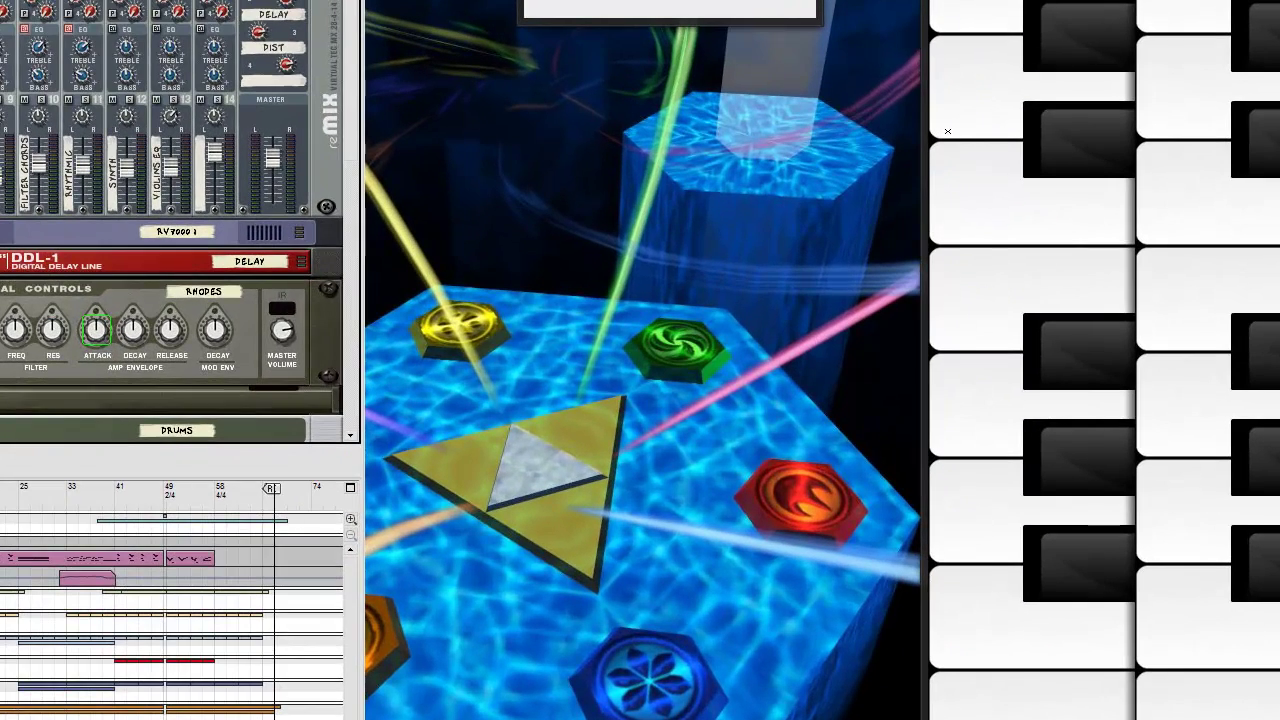
{"action": "key", "text": "alt+Tab"}
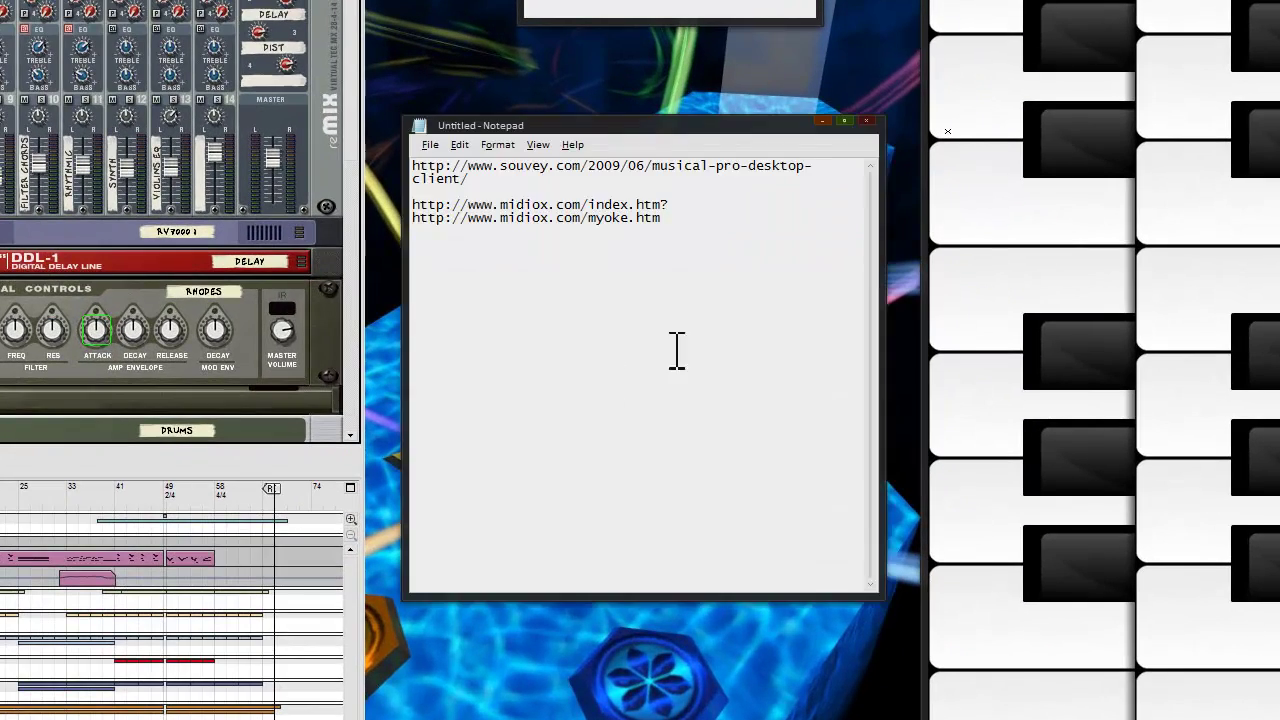
{"action": "left_click", "coordinate": [820, 168]}
{"action": "left_click_drag", "start_coordinate": [478, 179], "coordinate": [394, 150]}
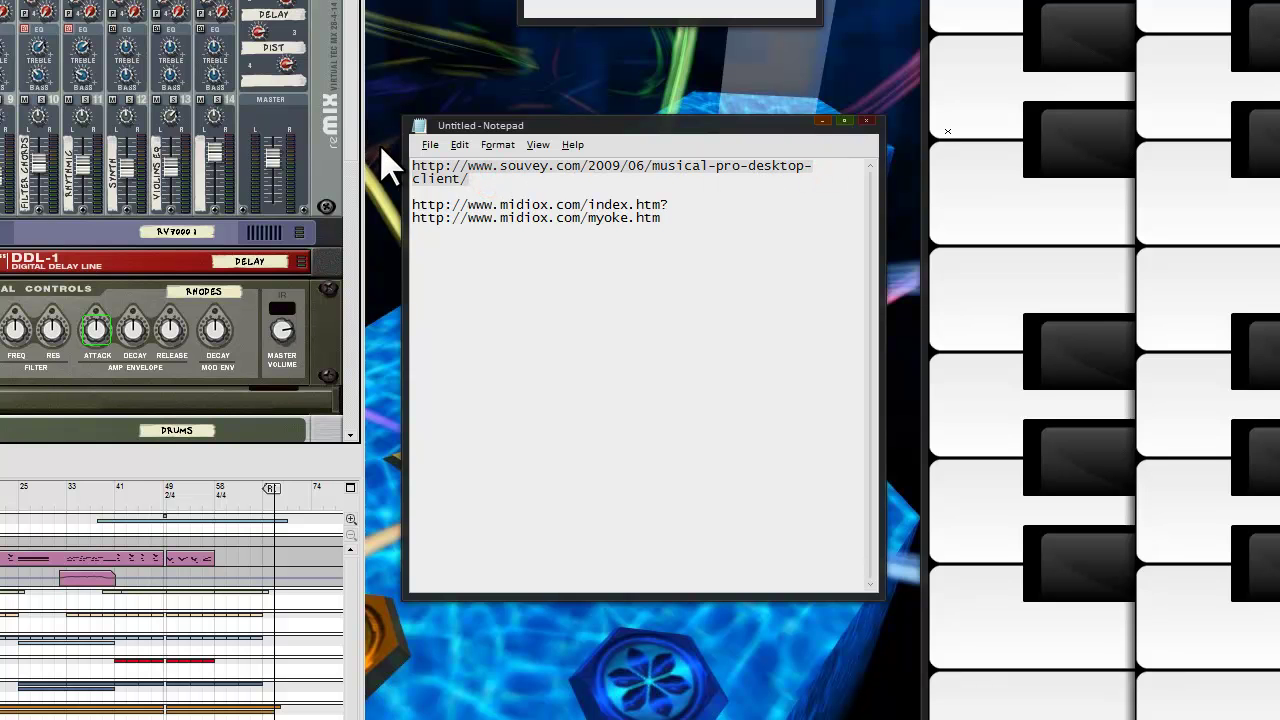
- Minimize Notepad and bring Google Chrome to the front
{"action": "left_click", "coordinate": [822, 121]}
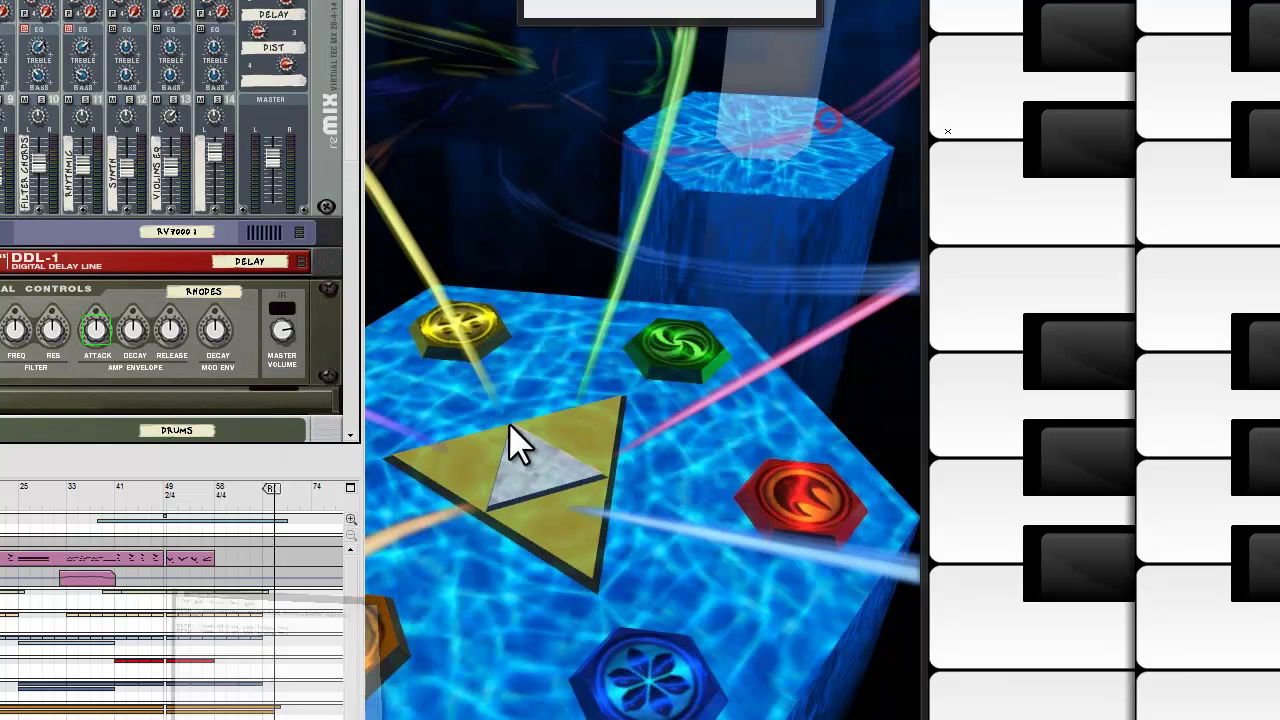
{"action": "key", "text": "super"}
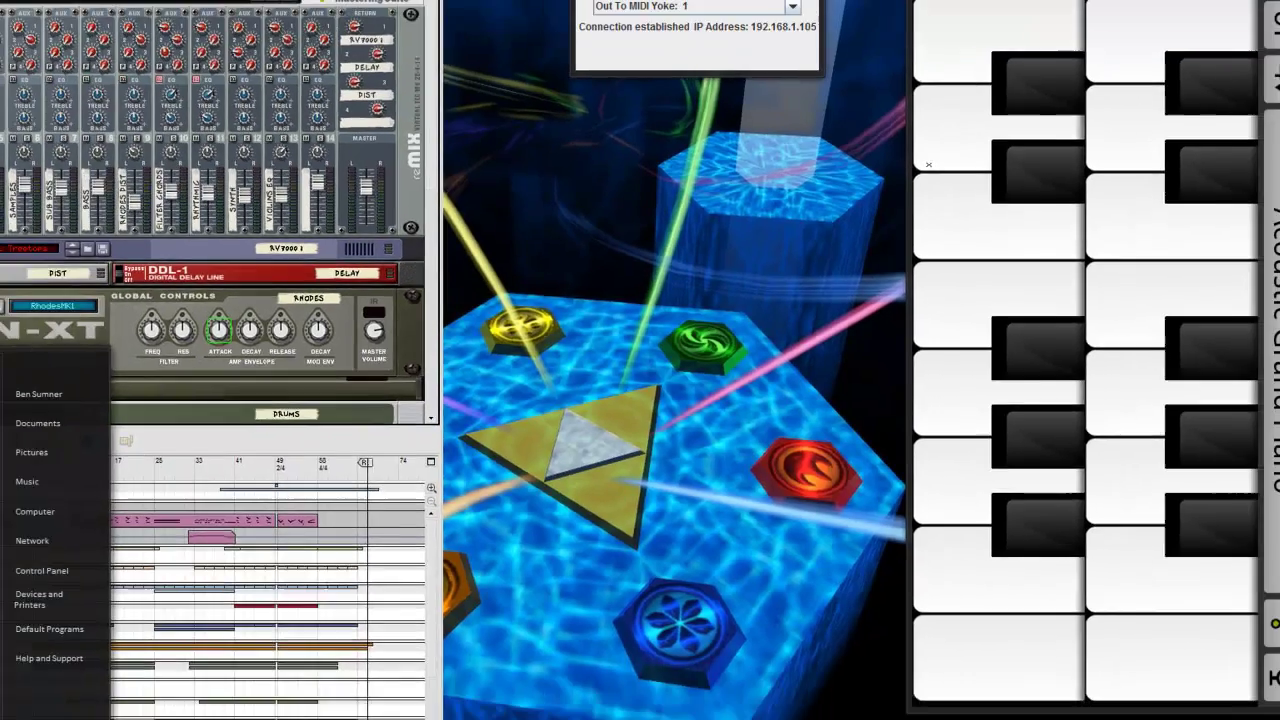
{"action": "left_click", "coordinate": [775, 711]}
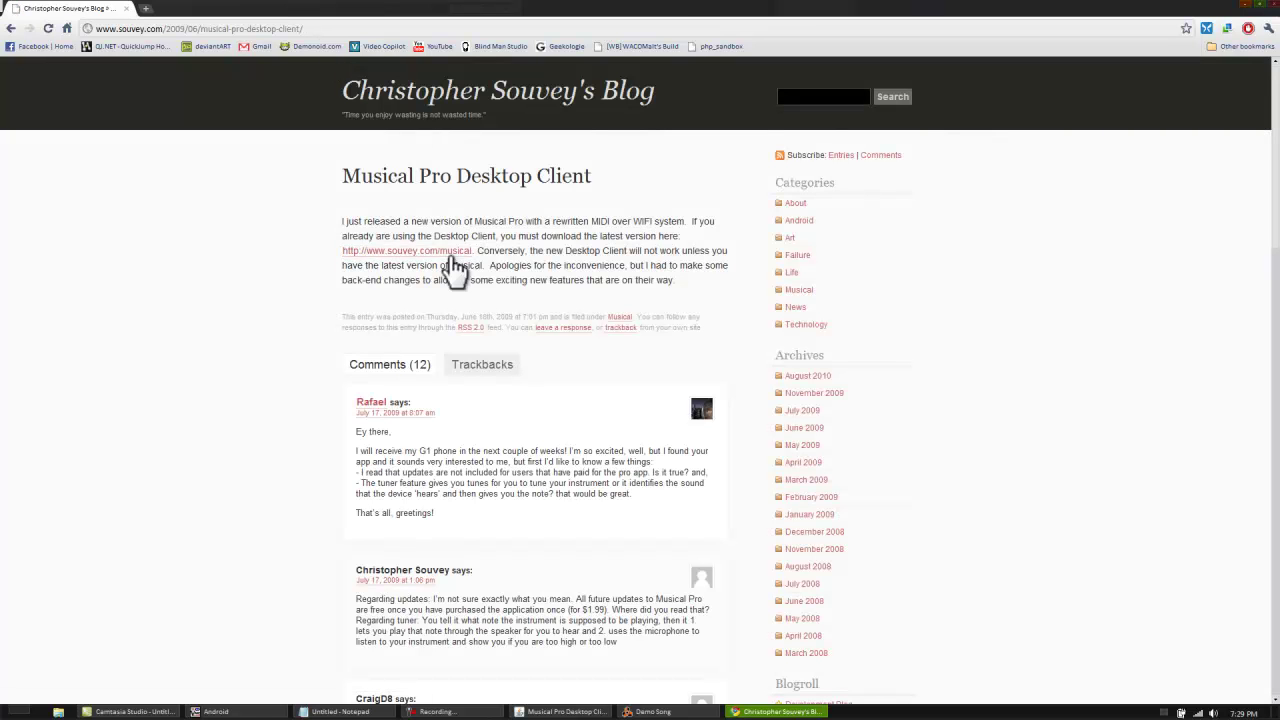
- Open the souvey.com Musical page, start the Musical Desktop download and dismiss its warning
{"action": "left_click", "coordinate": [452, 252]}
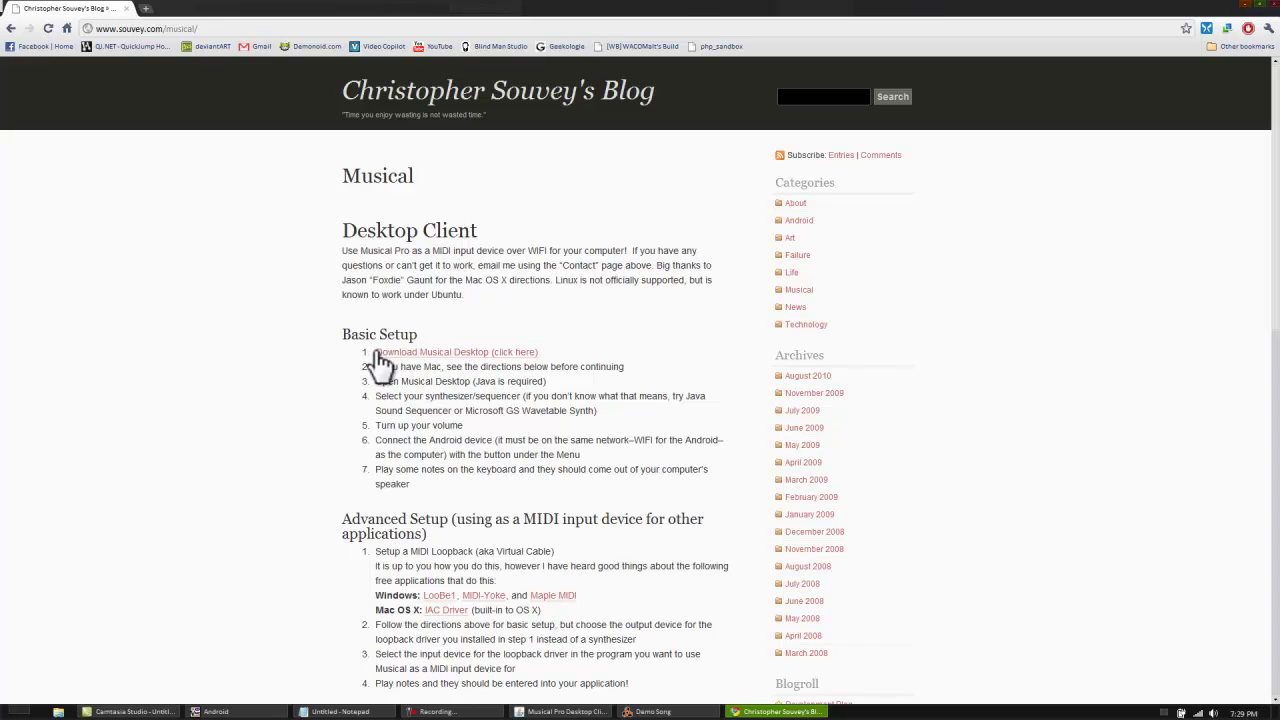
{"action": "left_click", "coordinate": [494, 355]}
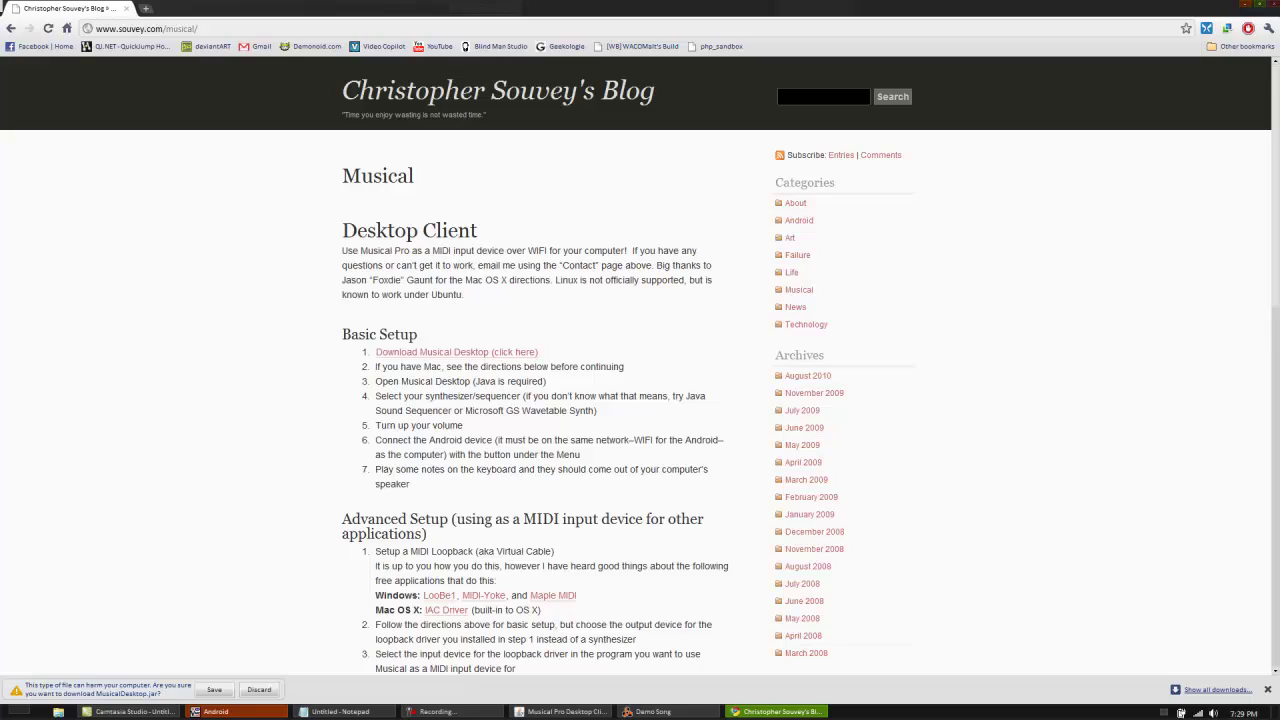
{"action": "left_click", "coordinate": [258, 690]}
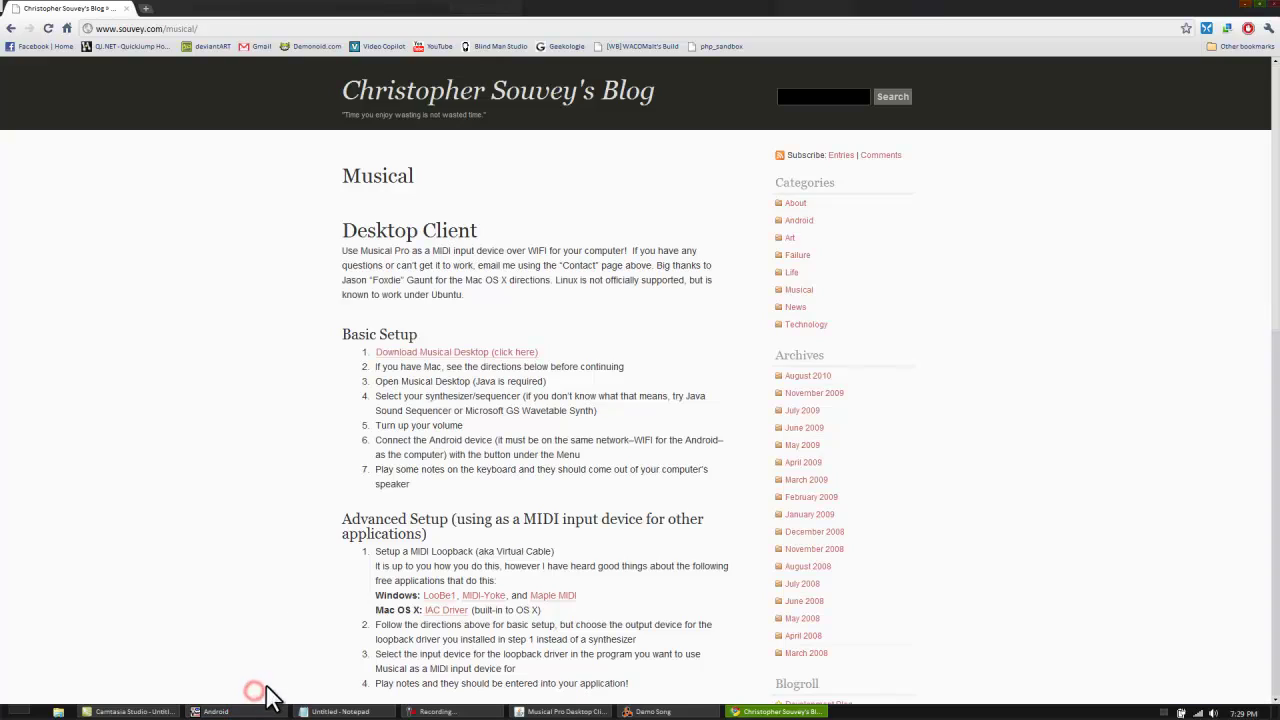
- Close Chrome and resize the desktop client window so its rows fit on one line
{"action": "left_click", "coordinate": [1250, 15]}
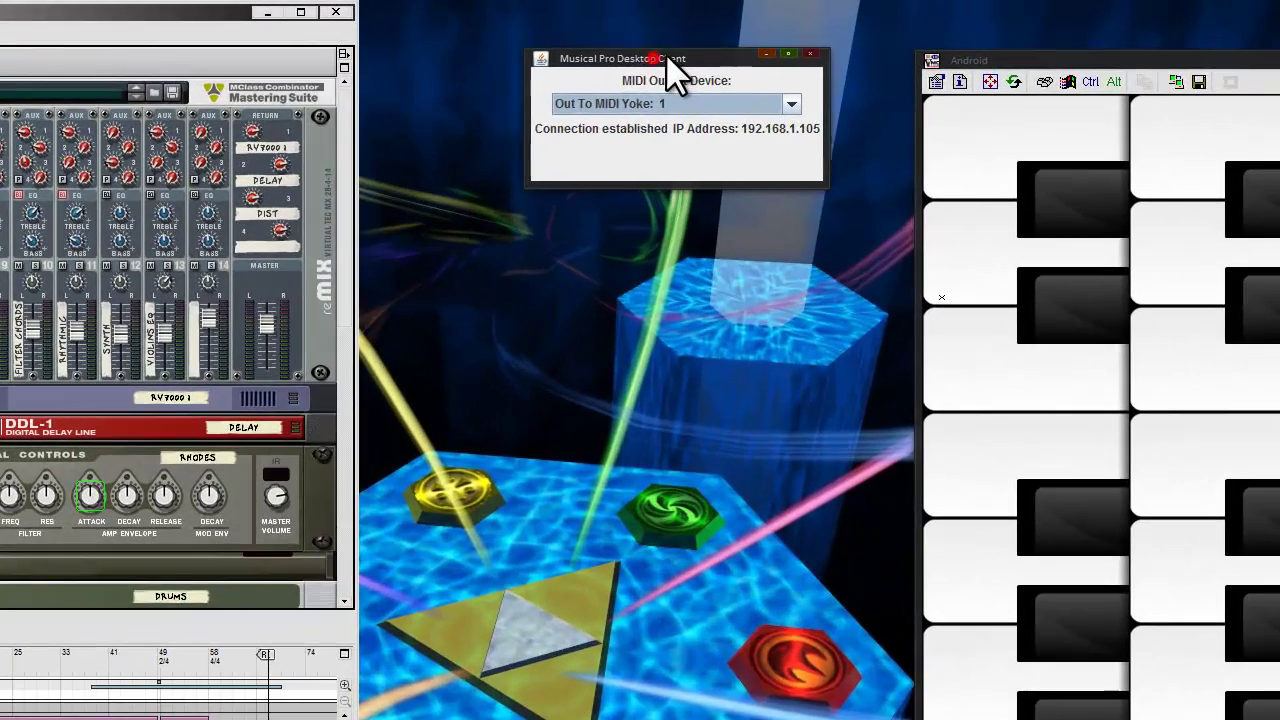
{"action": "mouse_move", "coordinate": [686, 38]}
{"action": "left_mouse_down"}
{"action": "mouse_move", "coordinate": [708, 49]}
{"action": "mouse_move", "coordinate": [694, 58]}
{"action": "left_mouse_up"}
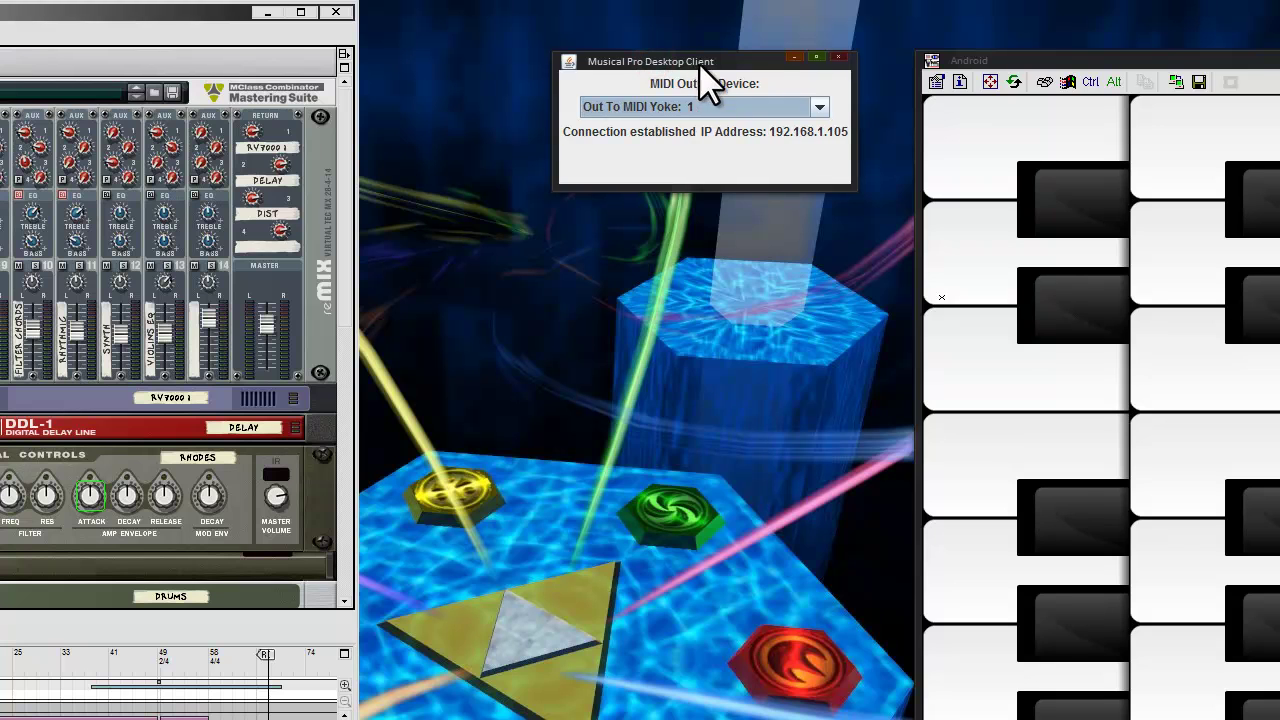
{"action": "left_click_drag", "start_coordinate": [555, 172], "coordinate": [429, 157]}
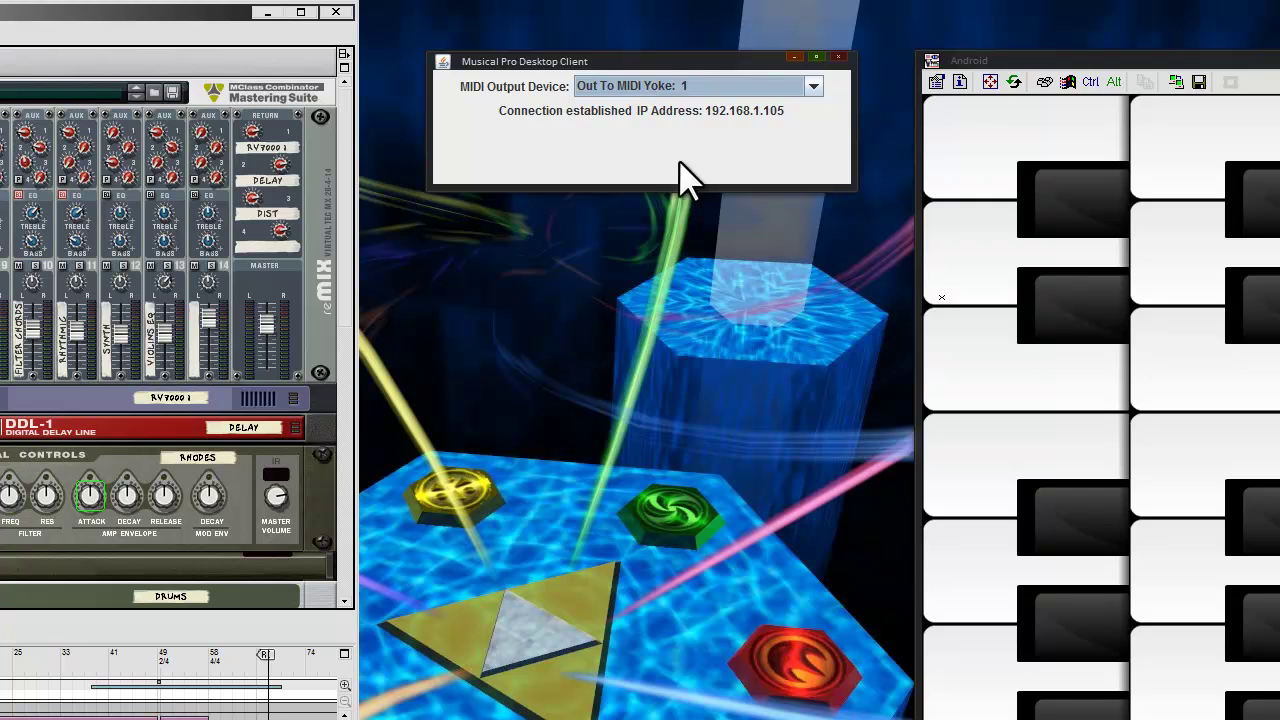
{"action": "left_click", "coordinate": [706, 121]}
{"action": "left_click_drag", "start_coordinate": [840, 178], "coordinate": [837, 191]}
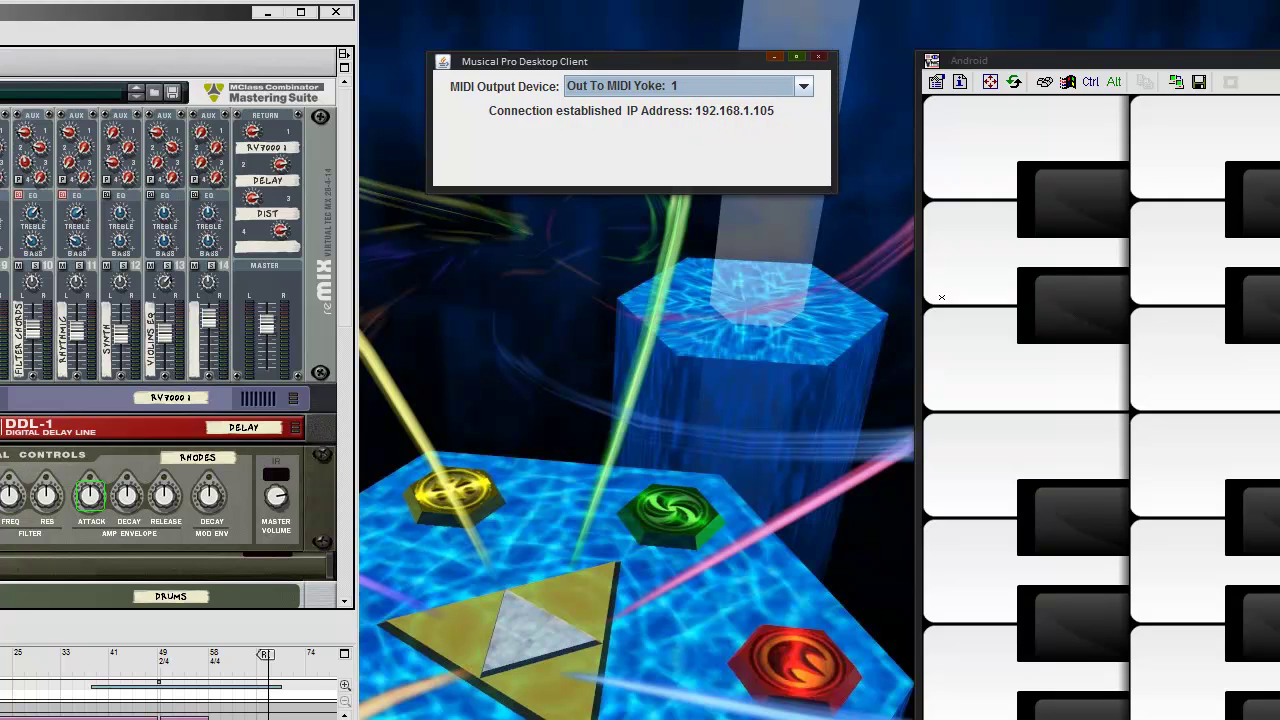
{"action": "mouse_move", "coordinate": [561, 62]}
{"action": "left_mouse_down"}
{"action": "mouse_move", "coordinate": [646, 70]}
{"action": "mouse_move", "coordinate": [582, 58]}
{"action": "left_mouse_up"}
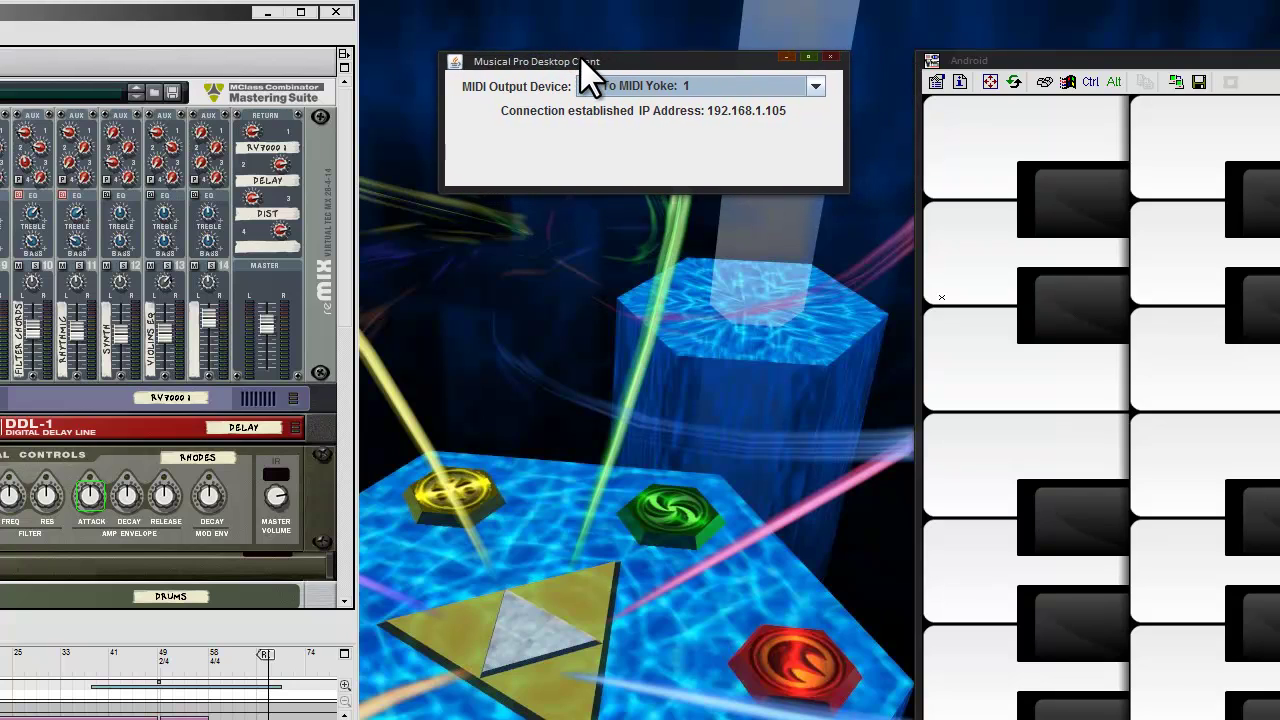
{"action": "left_click", "coordinate": [581, 58]}
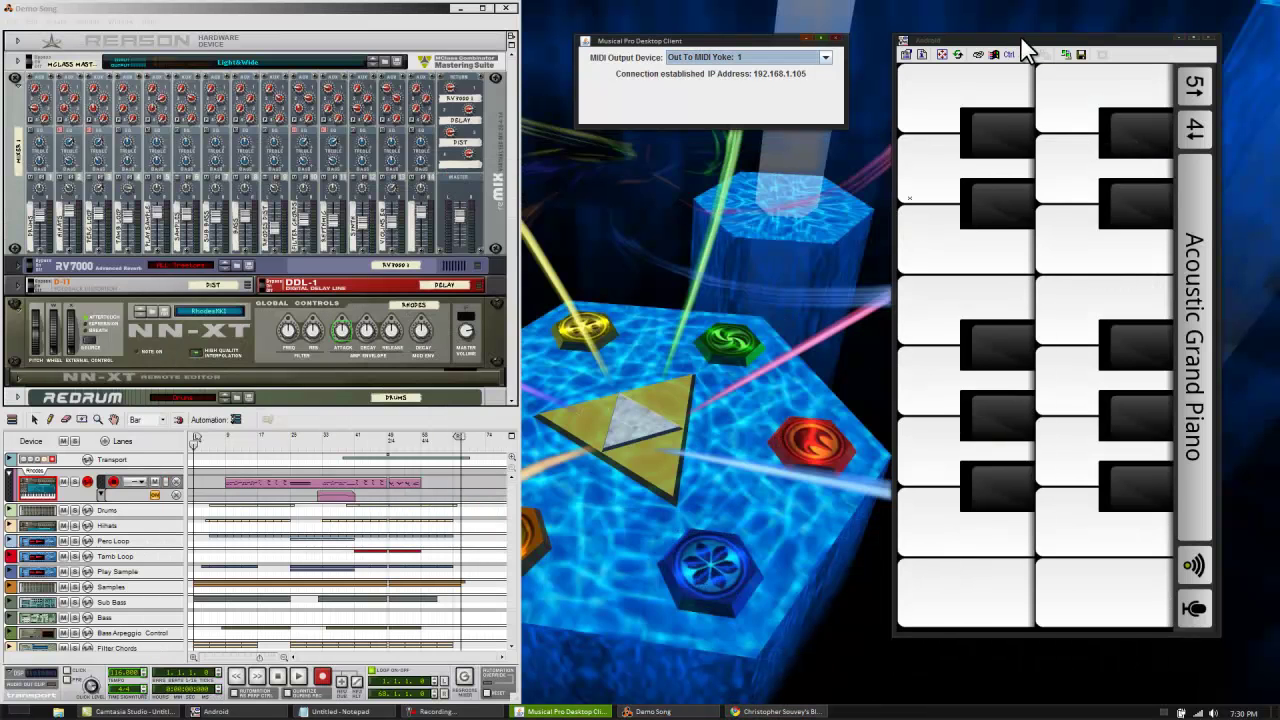
- Disconnect the MIDI over WiFi link, then reconnect it to 192.168.1.105
{"action": "left_click_drag", "start_coordinate": [1020, 38], "coordinate": [1048, 48]}
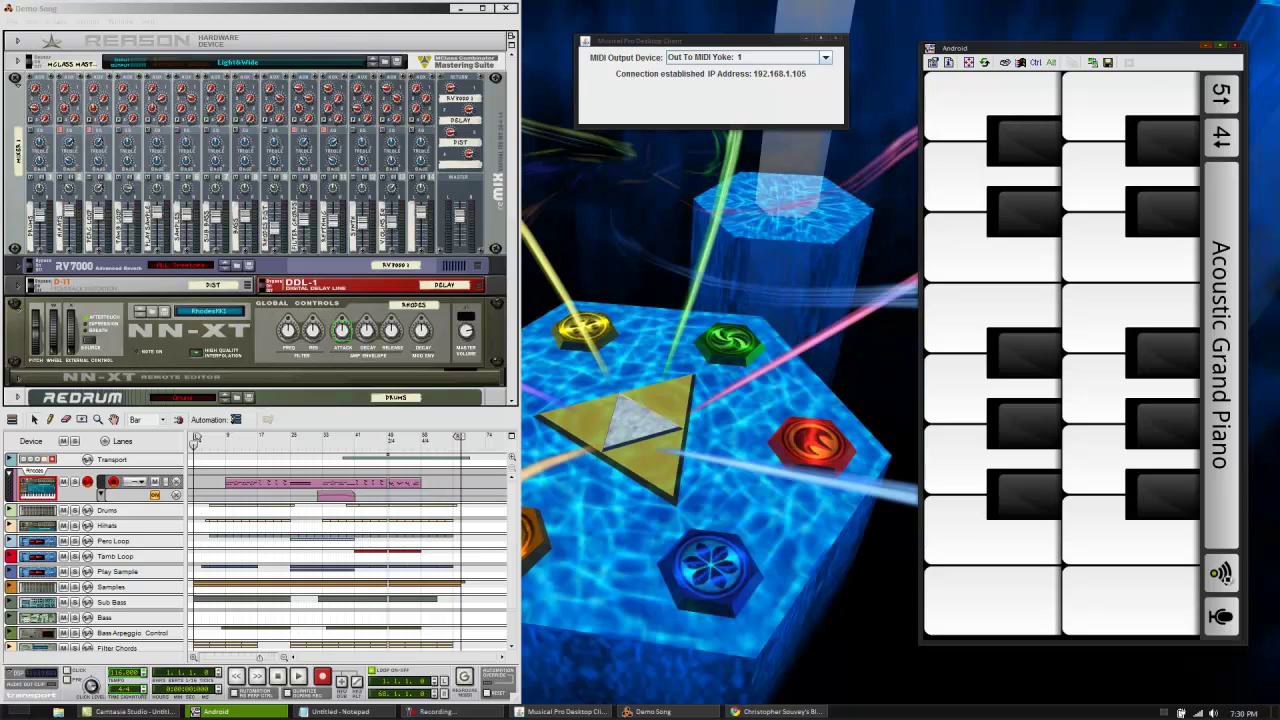
{"action": "left_click", "coordinate": [1220, 573]}
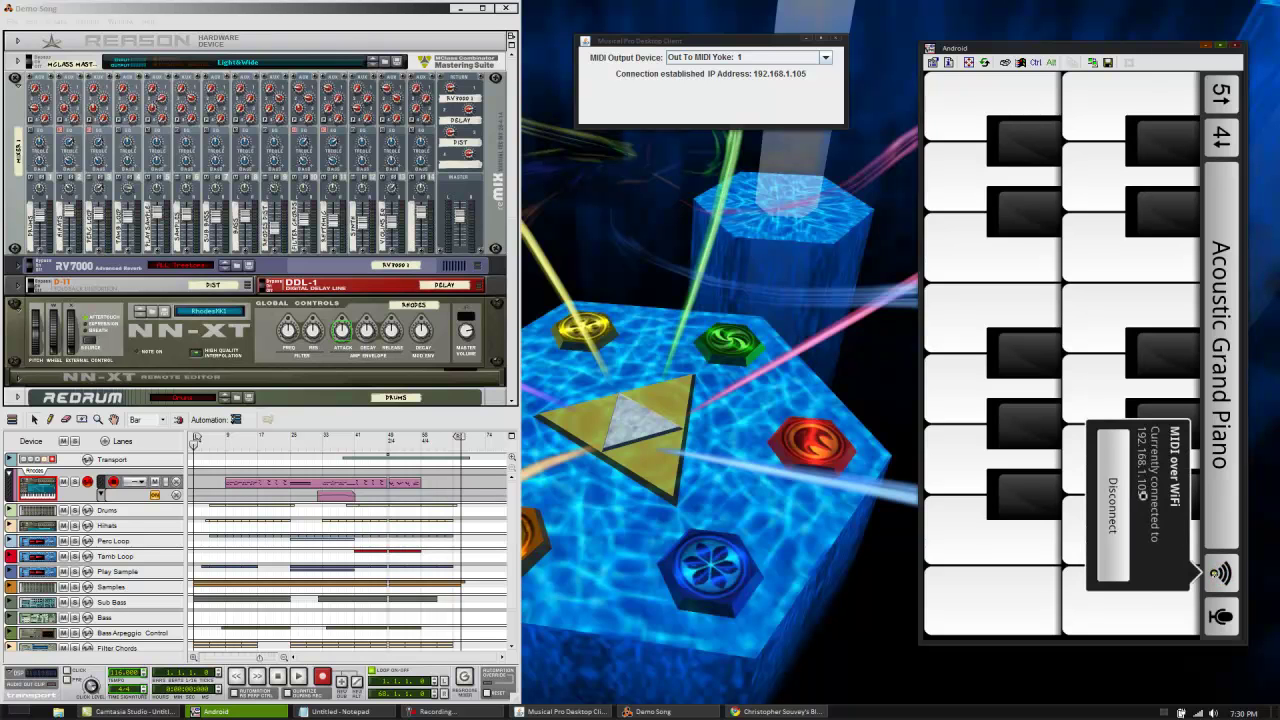
{"action": "left_click", "coordinate": [1112, 513]}
{"action": "left_click", "coordinate": [1220, 573]}
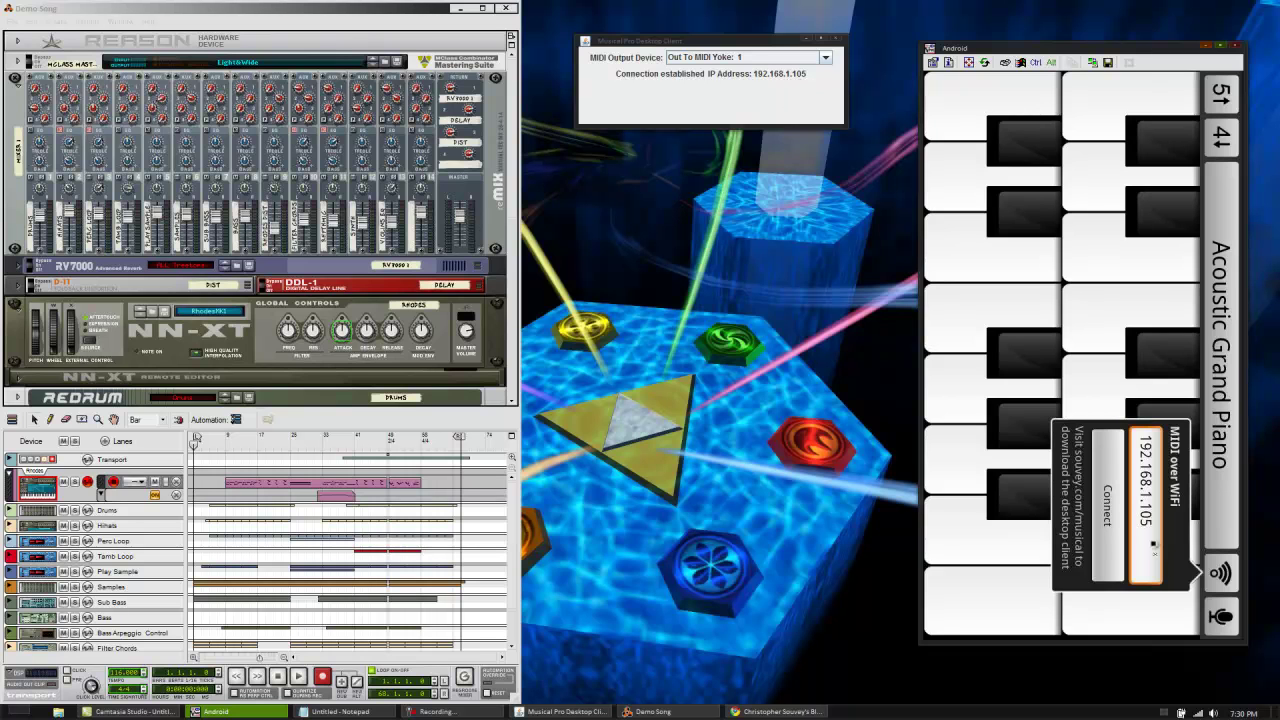
{"action": "left_click", "coordinate": [1110, 519]}
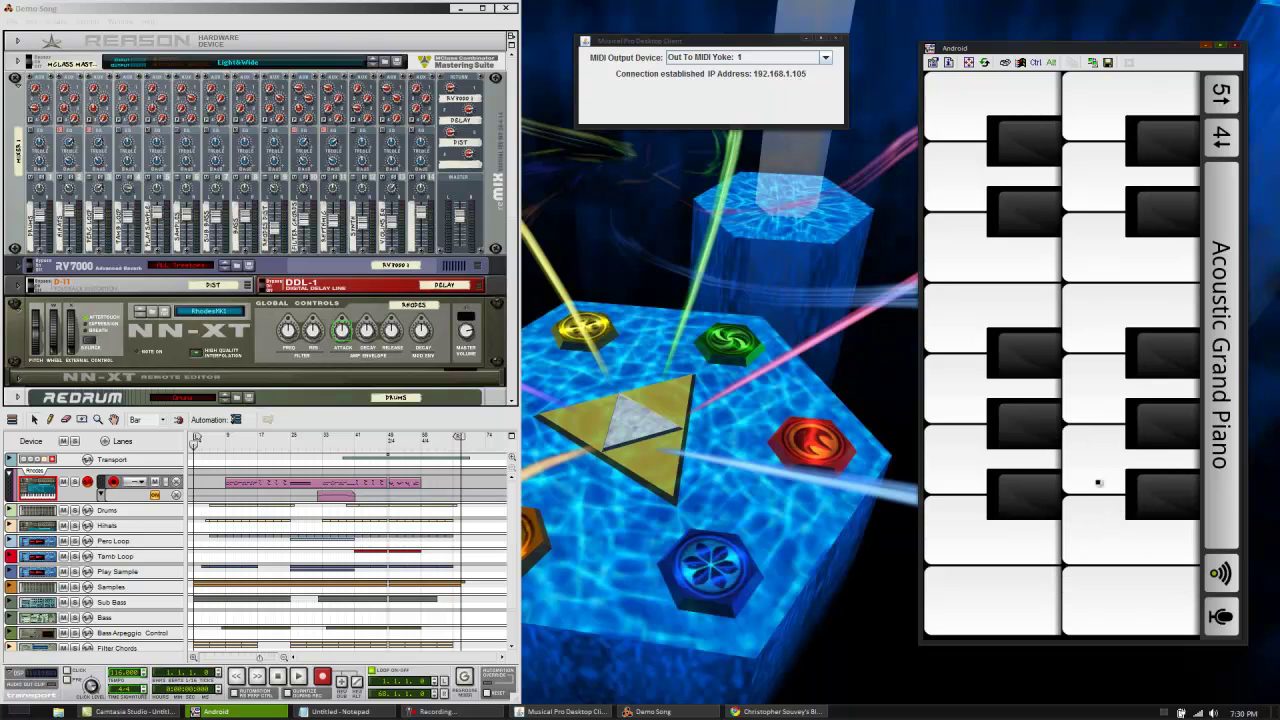
{"action": "left_click_drag", "start_coordinate": [707, 40], "coordinate": [738, 44]}
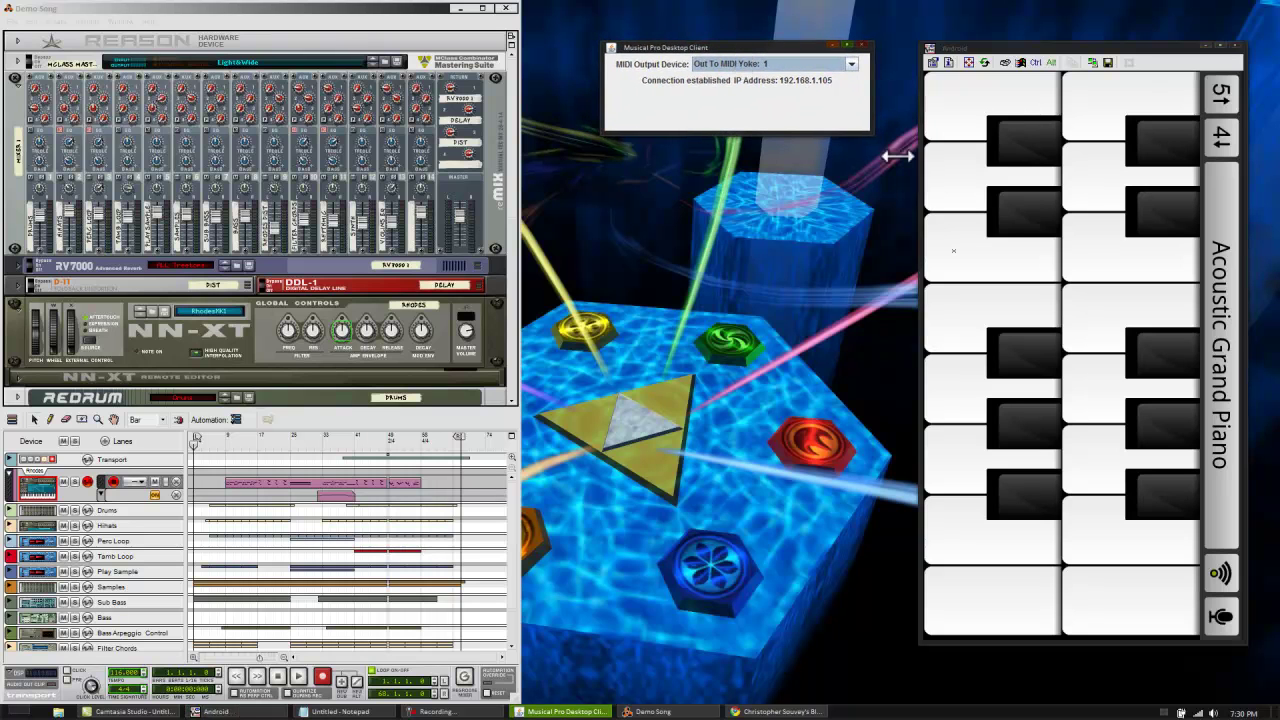
- Play two test notes, confirm Out To MIDI Yoke: 1 output, and select the myoke.htm link
{"action": "left_click", "coordinate": [958, 121]}
{"action": "left_click", "coordinate": [966, 231]}
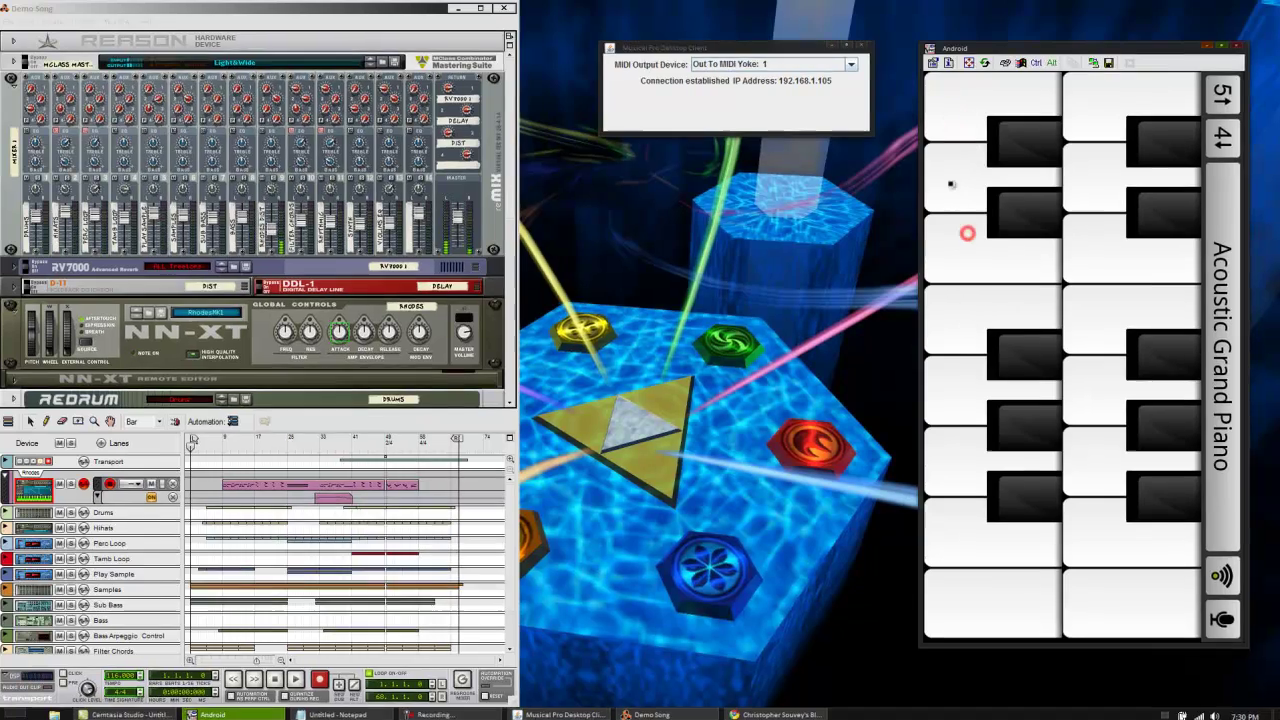
{"action": "left_click", "coordinate": [664, 138]}
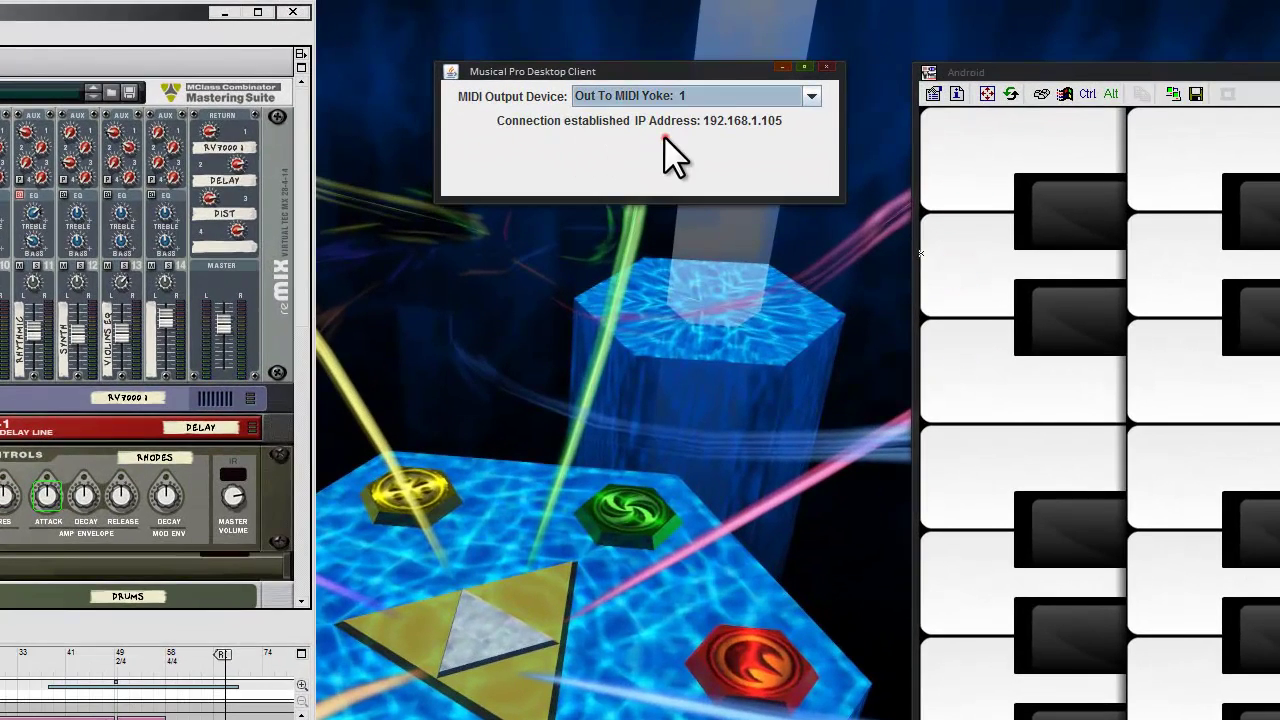
{"action": "left_click", "coordinate": [813, 96]}
{"action": "left_click", "coordinate": [814, 96]}
{"action": "key", "text": "alt+Tab"}
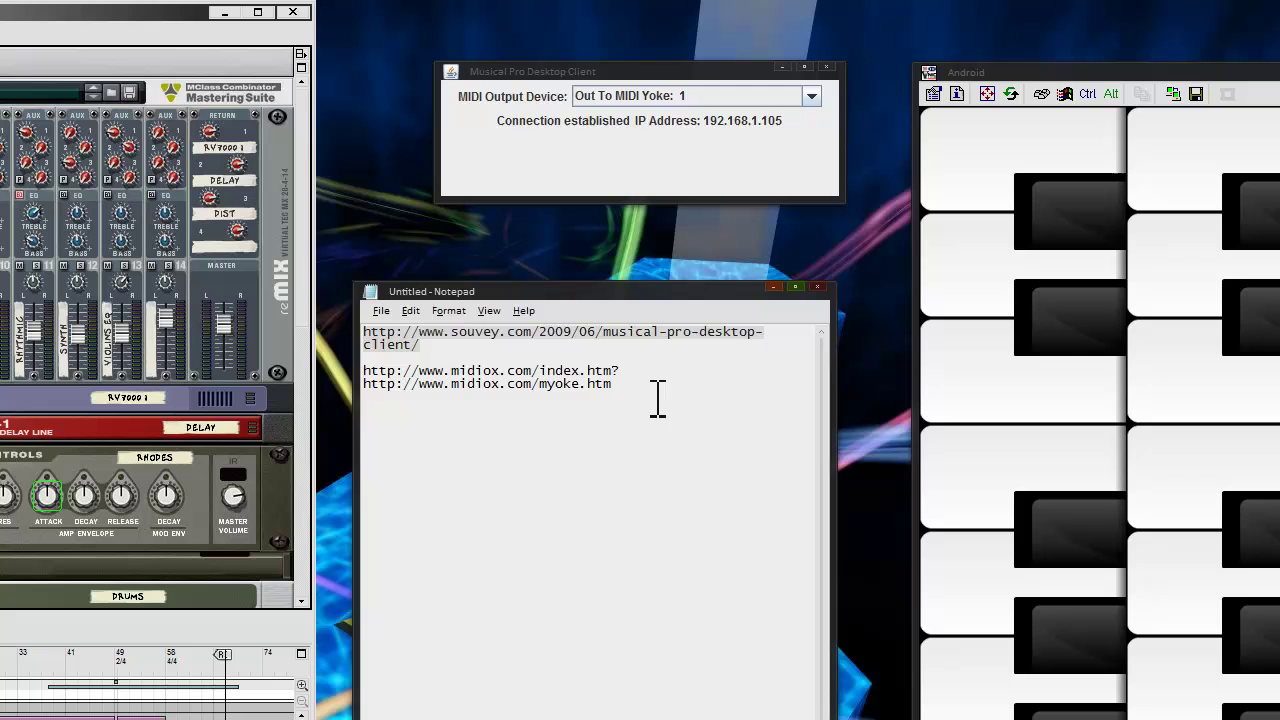
{"action": "left_click_drag", "start_coordinate": [630, 383], "coordinate": [364, 383]}
{"action": "key", "text": "ctrl+c"}
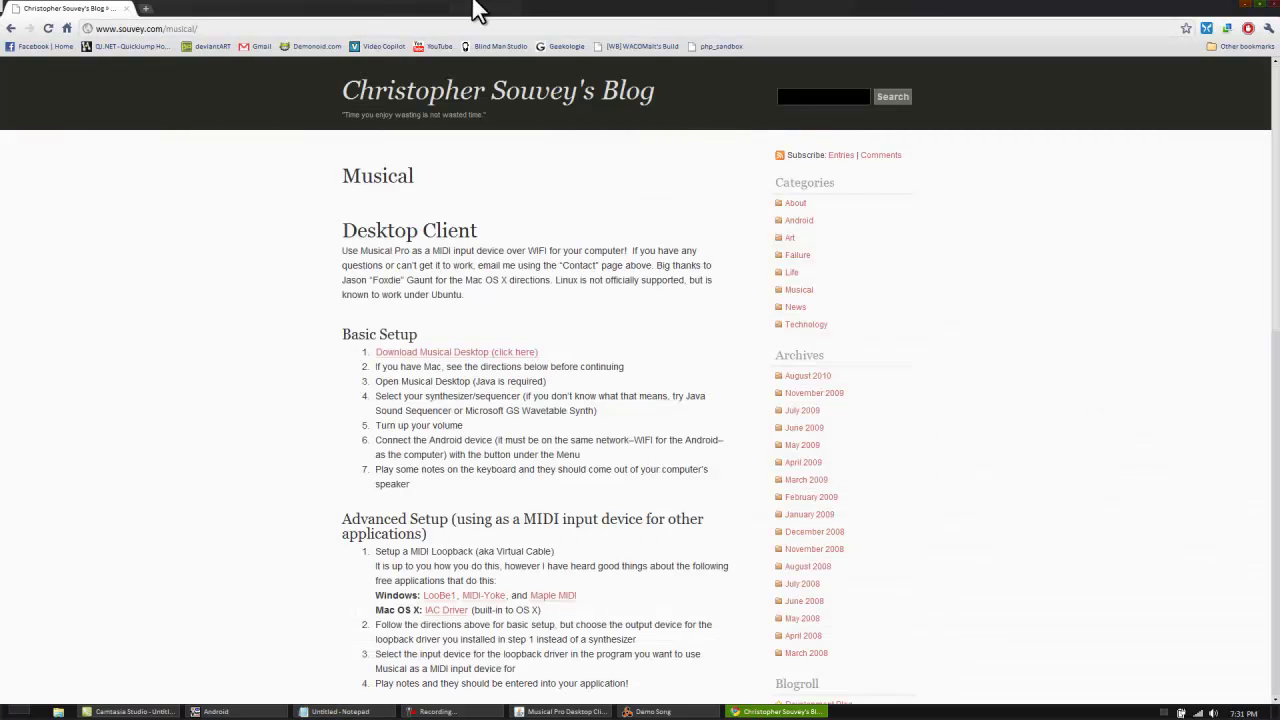
- Paste the MIDI Yoke link into Chrome's address bar and load the MIDI Yoke Junction page
{"action": "left_click", "coordinate": [416, 28]}
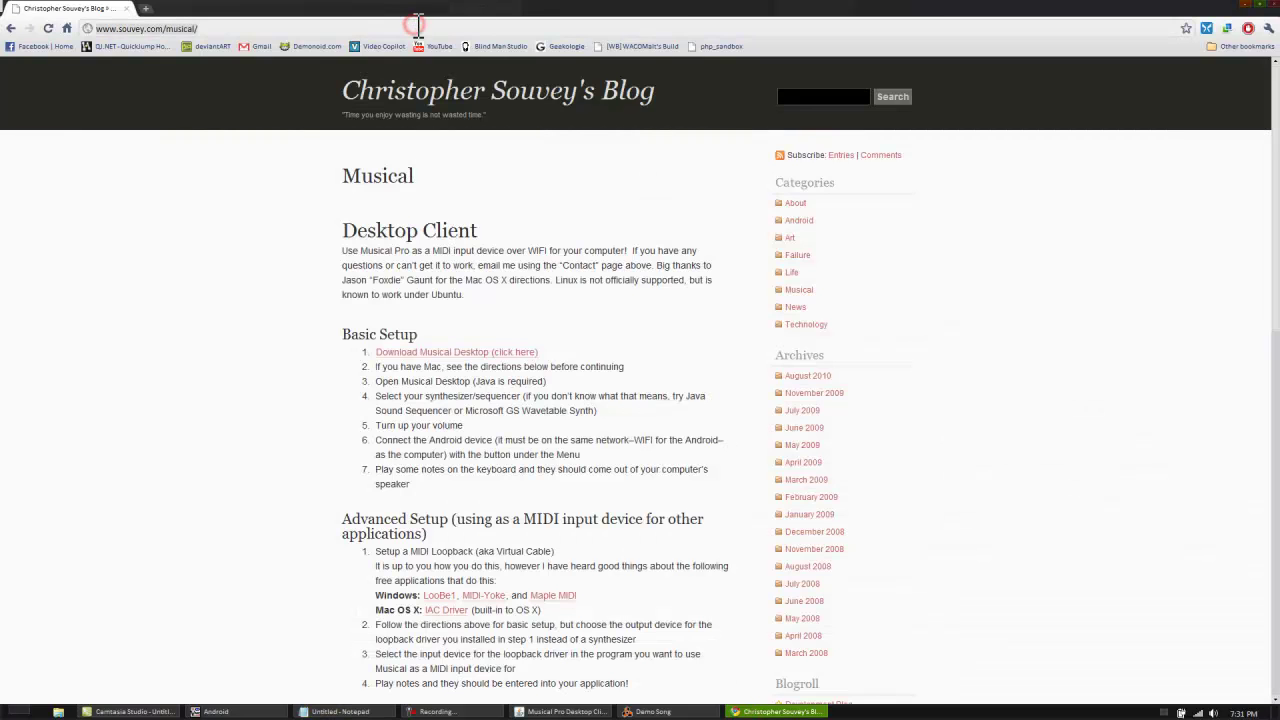
{"action": "key", "text": "ctrl+v"}
{"action": "key", "text": "Return"}
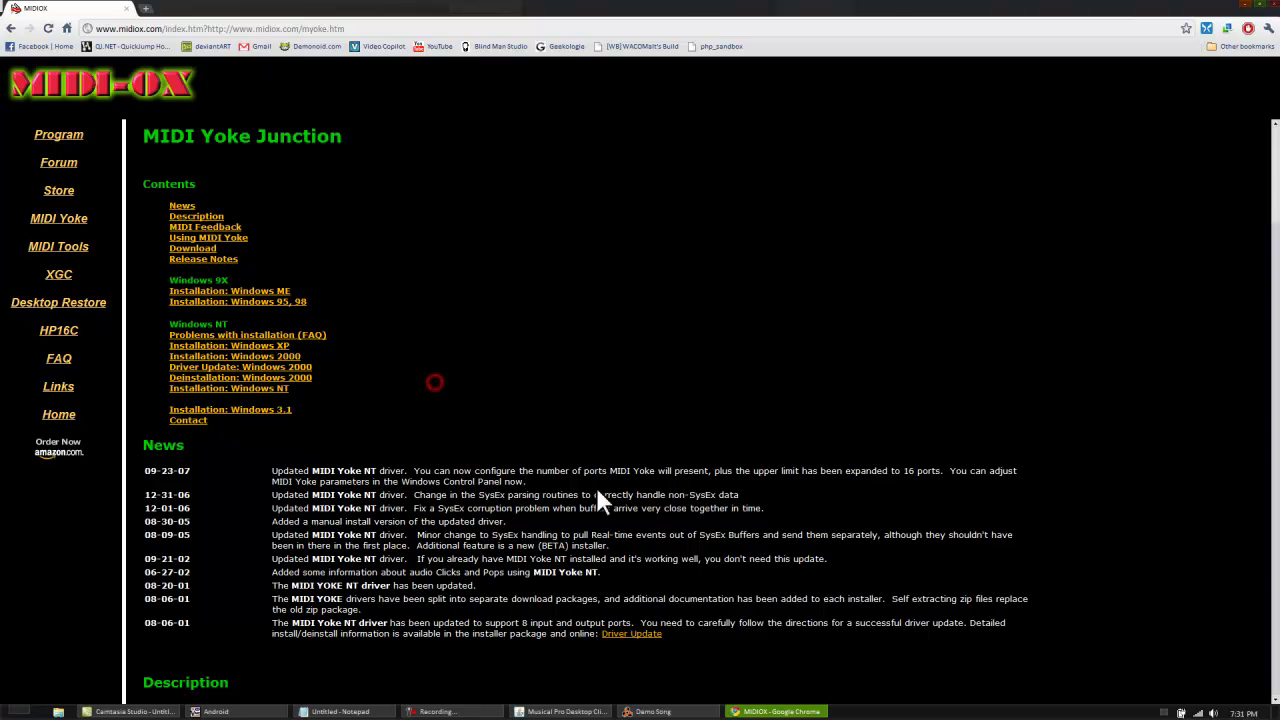
{"action": "scroll", "coordinate": [789, 538], "scroll_direction": "down", "scroll_amount": 3}
{"action": "scroll", "coordinate": [398, 393], "scroll_direction": "up", "scroll_amount": 3}
{"action": "scroll", "coordinate": [398, 393], "scroll_direction": "down", "scroll_amount": 1}
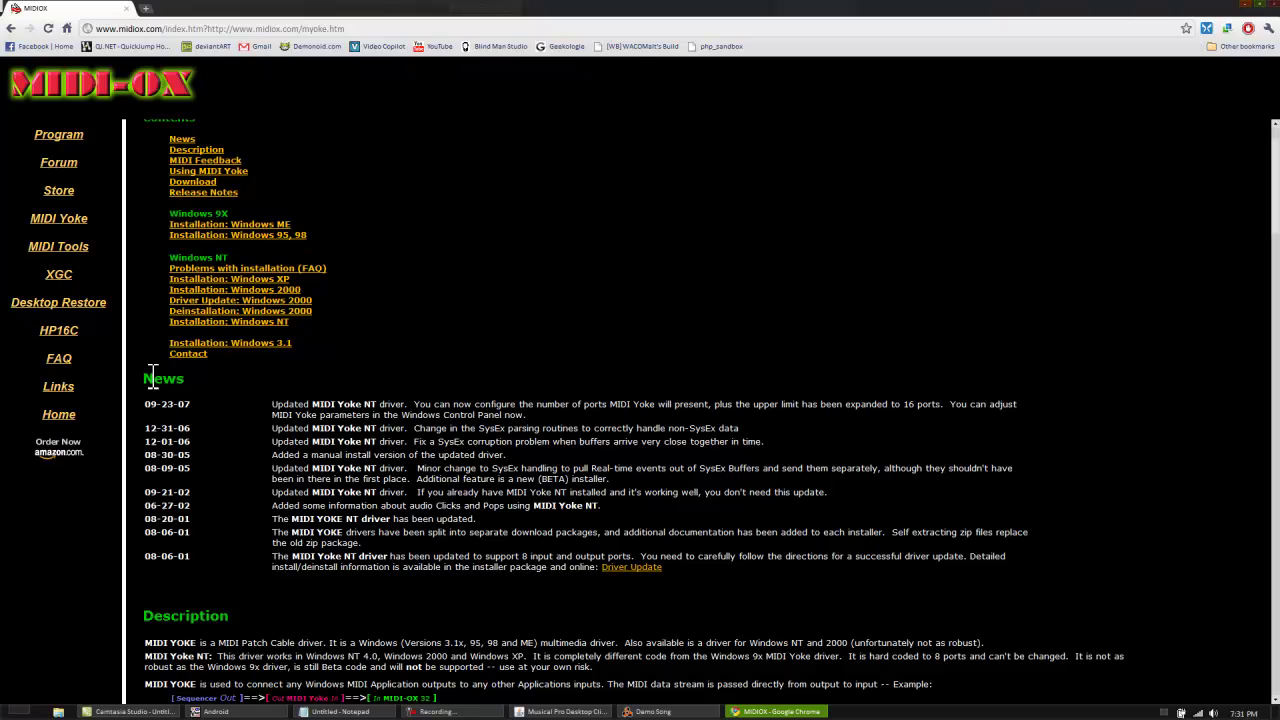
- Read through the News section and scroll the MIDI Yoke Junction page
{"action": "left_click_drag", "start_coordinate": [146, 377], "coordinate": [206, 381]}
{"action": "left_click", "coordinate": [214, 378]}
{"action": "mouse_move", "coordinate": [300, 408]}
{"action": "left_mouse_down"}
{"action": "mouse_move", "coordinate": [300, 430]}
{"action": "mouse_move", "coordinate": [390, 468]}
{"action": "left_mouse_up"}
{"action": "left_click", "coordinate": [390, 468]}
{"action": "scroll", "coordinate": [239, 411], "scroll_direction": "down", "scroll_amount": 3}
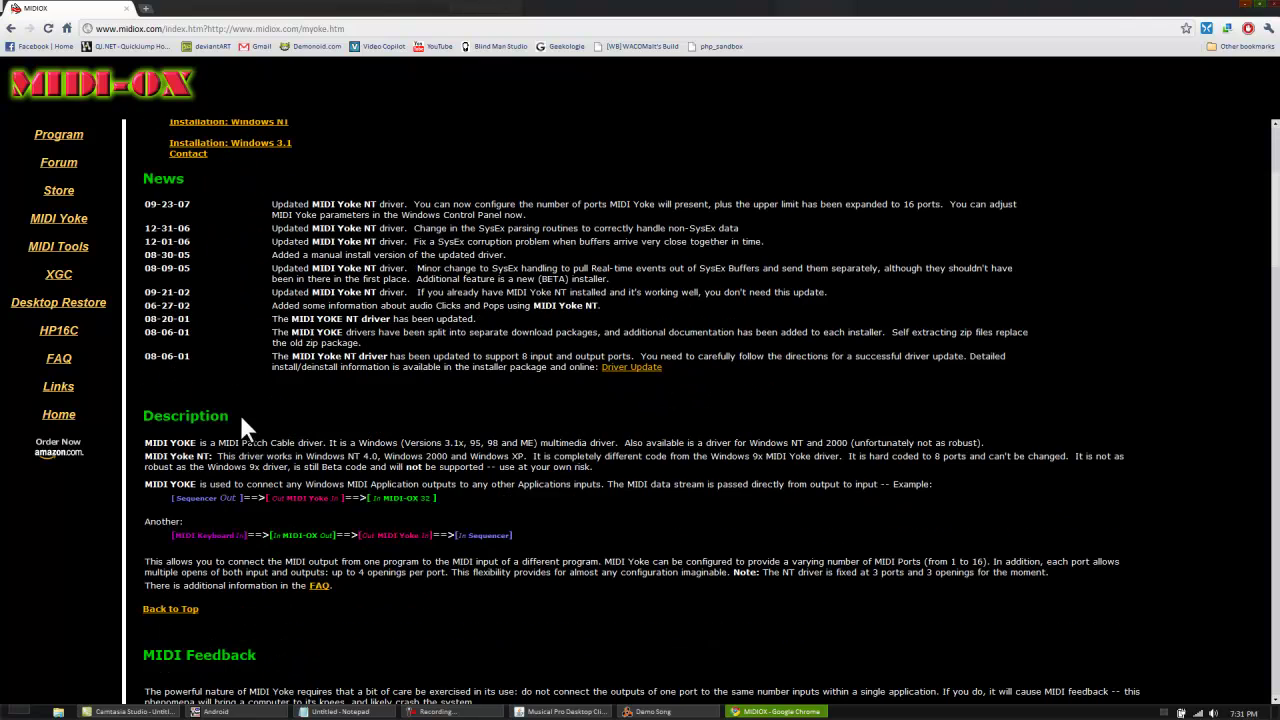
{"action": "scroll", "coordinate": [240, 405], "scroll_direction": "down", "scroll_amount": 1}
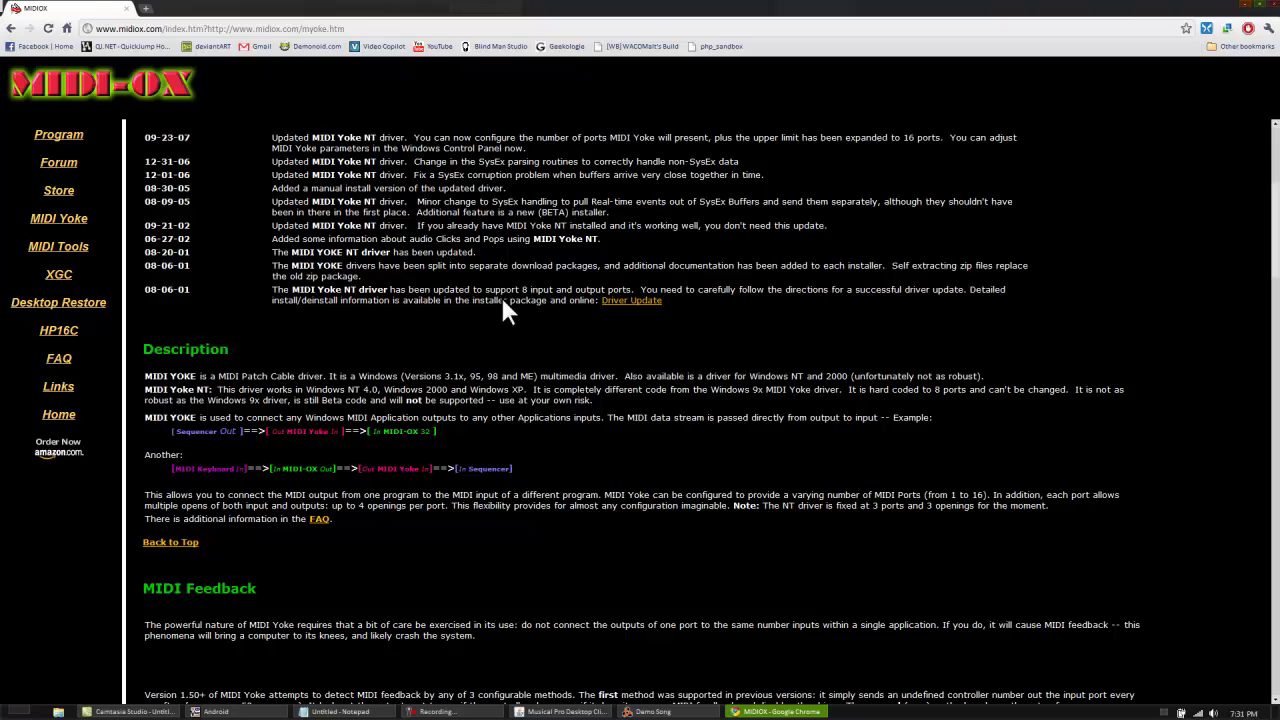
{"action": "scroll", "coordinate": [324, 360], "scroll_direction": "up", "scroll_amount": 5}
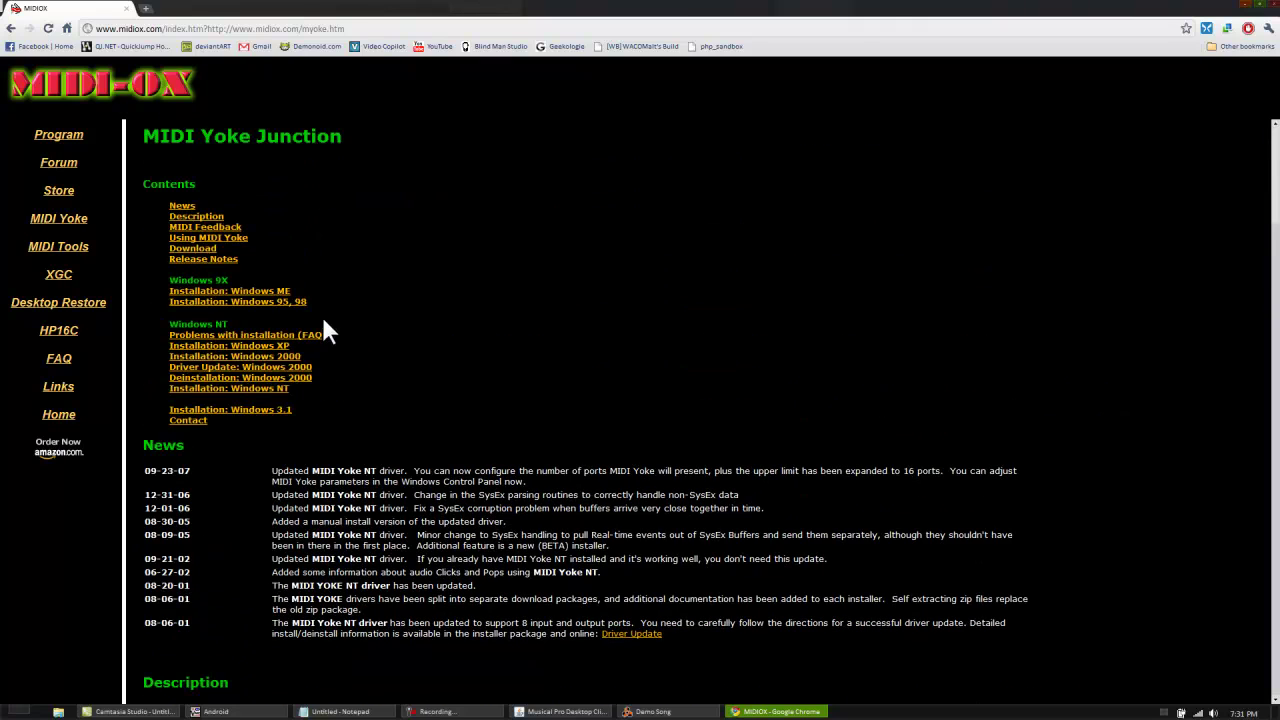
{"action": "scroll", "coordinate": [290, 360], "scroll_direction": "down", "scroll_amount": 4}
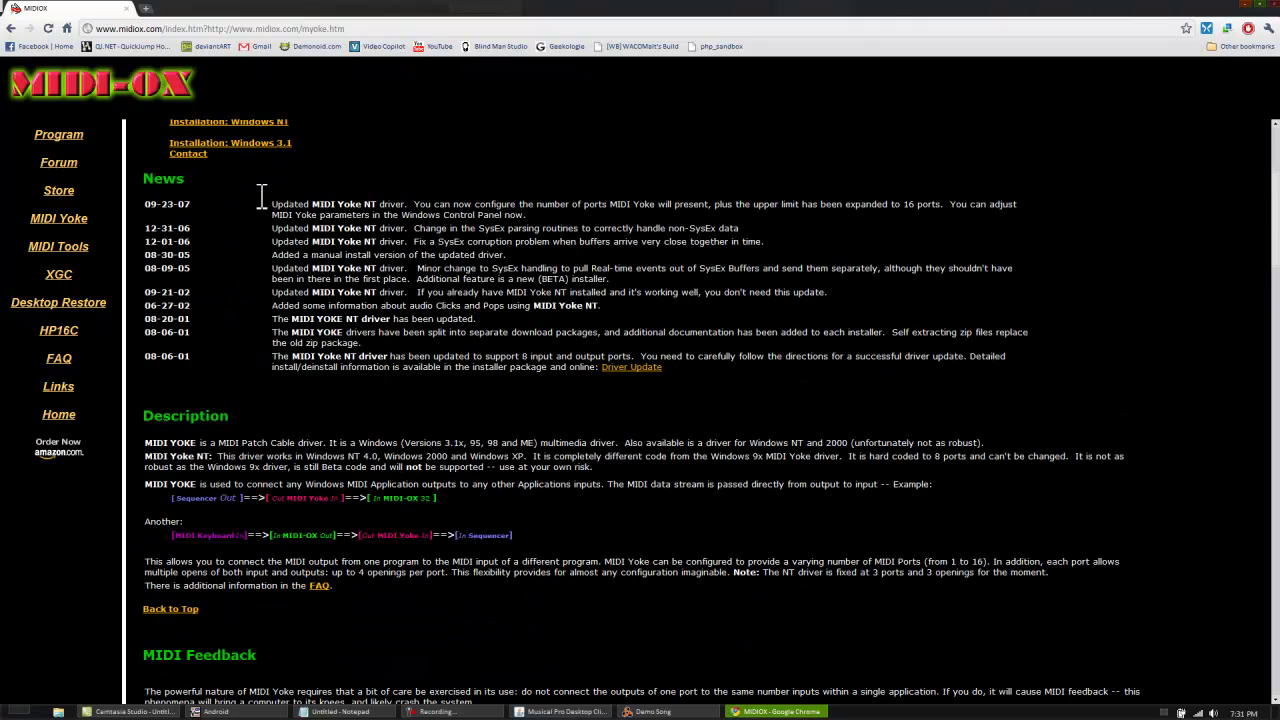
{"action": "scroll", "coordinate": [299, 255], "scroll_direction": "up", "scroll_amount": 4}
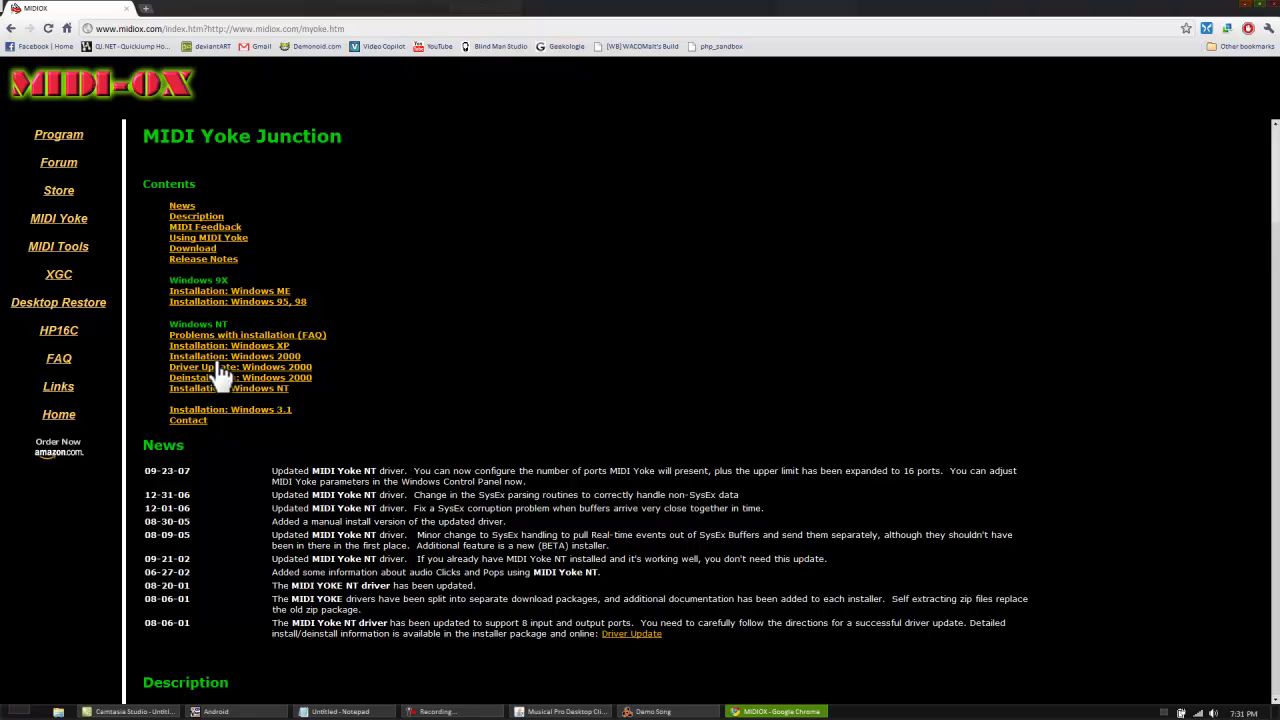
{"action": "left_click", "coordinate": [192, 249]}
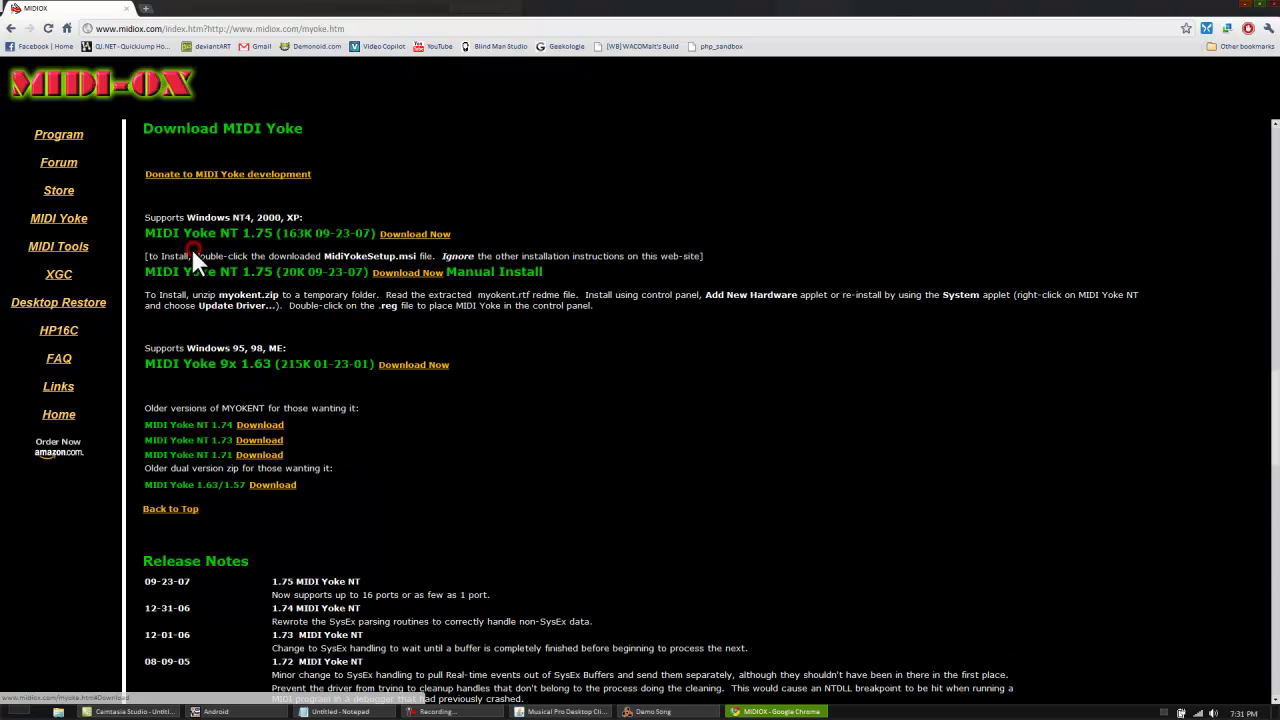
{"action": "left_click", "coordinate": [405, 238]}
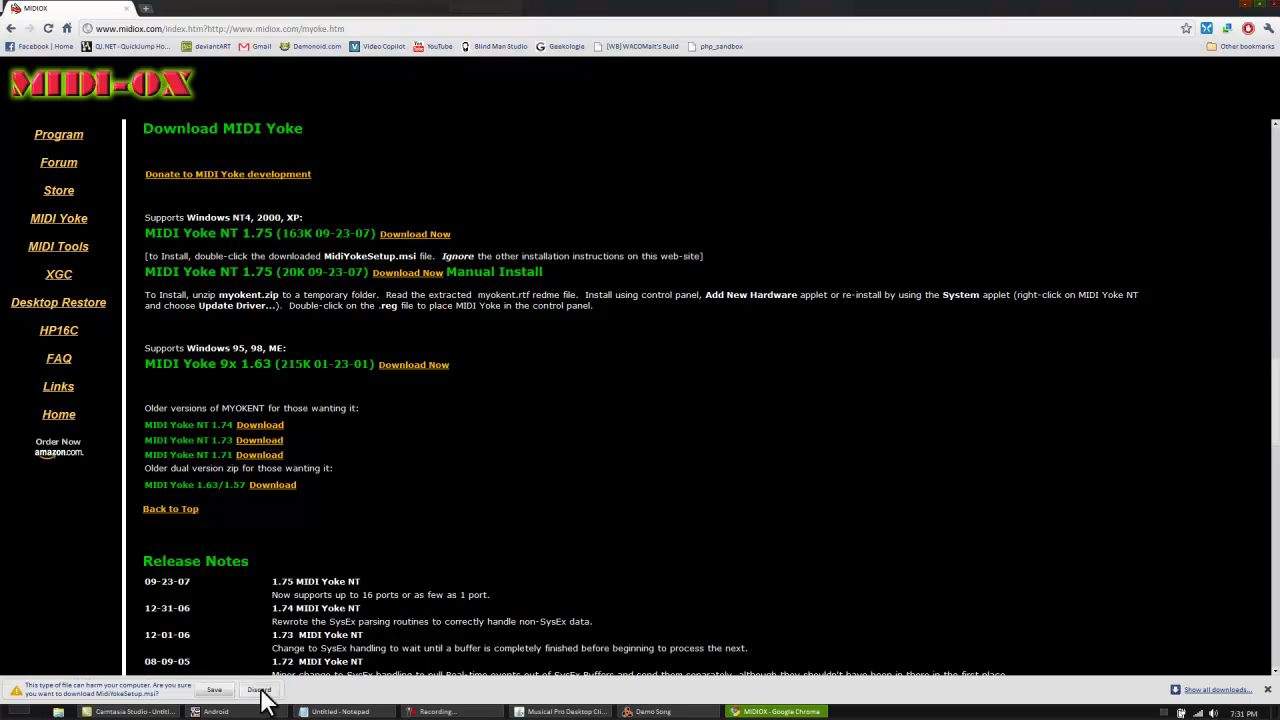
{"action": "left_click", "coordinate": [260, 690]}
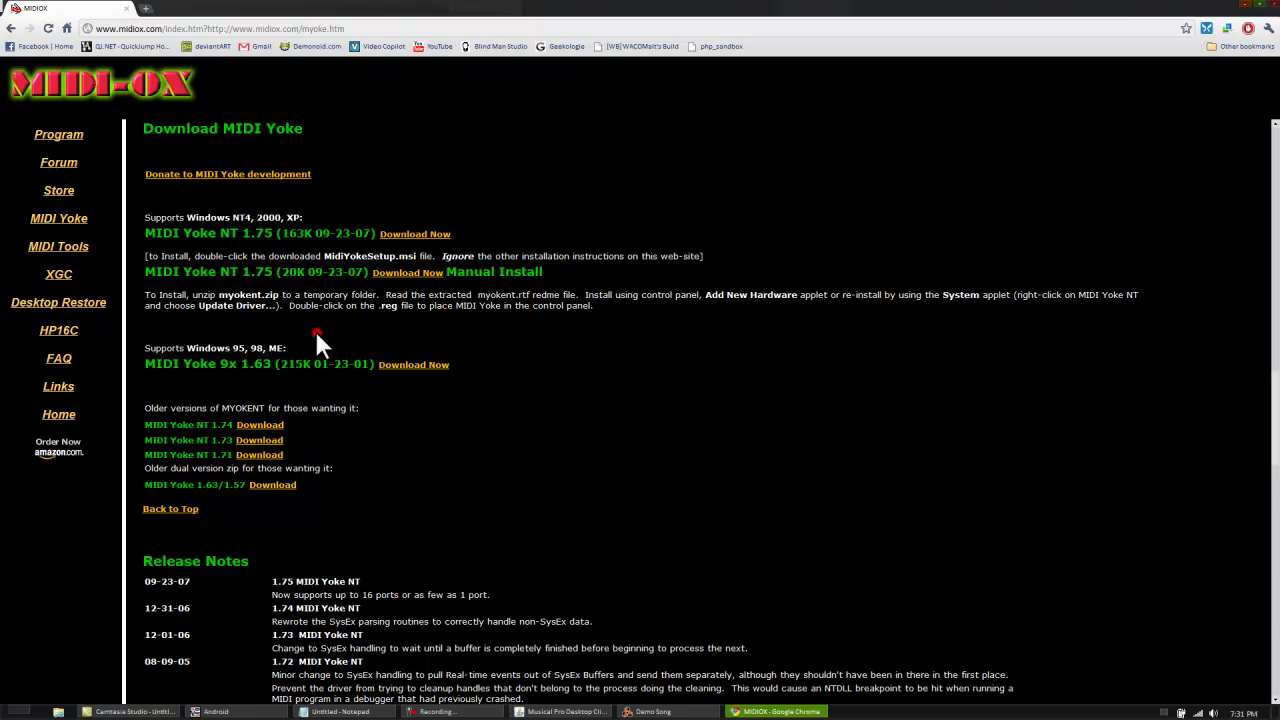
{"action": "mouse_move", "coordinate": [313, 333]}
{"action": "left_mouse_down"}
{"action": "mouse_move", "coordinate": [343, 363]}
{"action": "mouse_move", "coordinate": [305, 327]}
{"action": "left_mouse_up"}
- Minimize the MIDI-OX browser and set the desktop client's output to Out To MIDI Yoke: 1
{"action": "left_click", "coordinate": [1259, 5]}
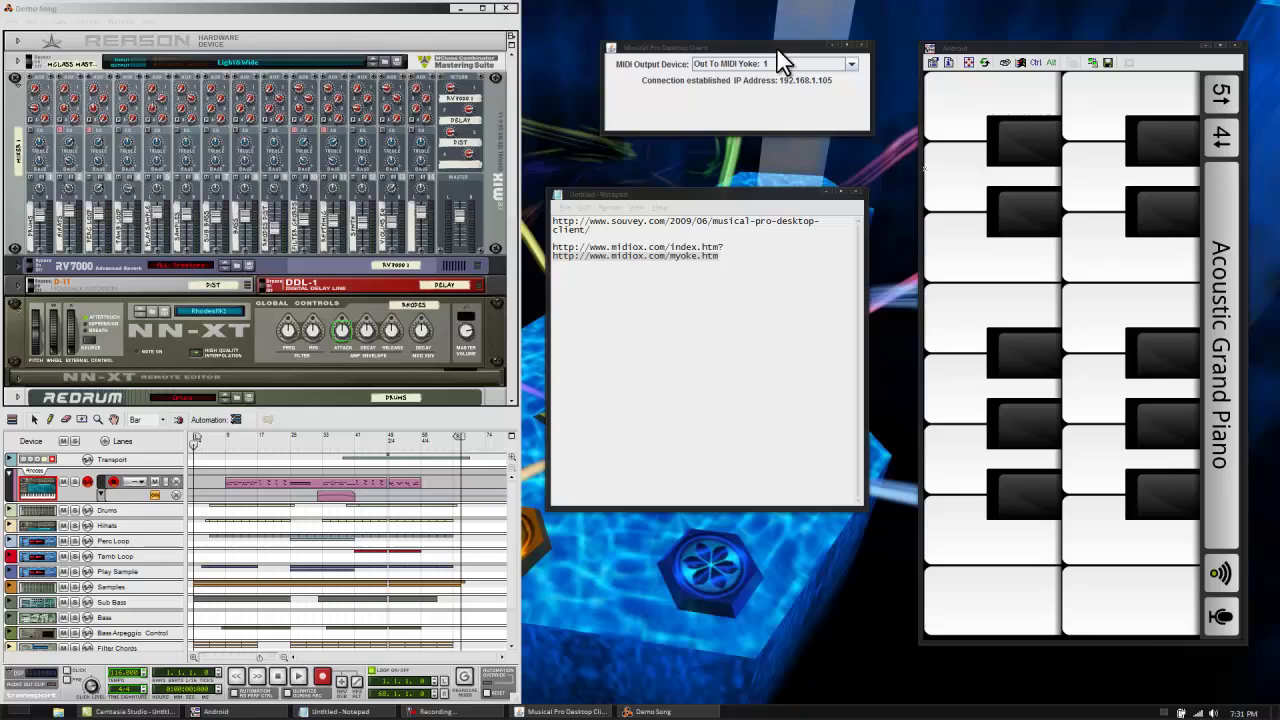
{"action": "mouse_move", "coordinate": [777, 51]}
{"action": "left_mouse_down"}
{"action": "mouse_move", "coordinate": [750, 35]}
{"action": "mouse_move", "coordinate": [790, 45]}
{"action": "left_mouse_up"}
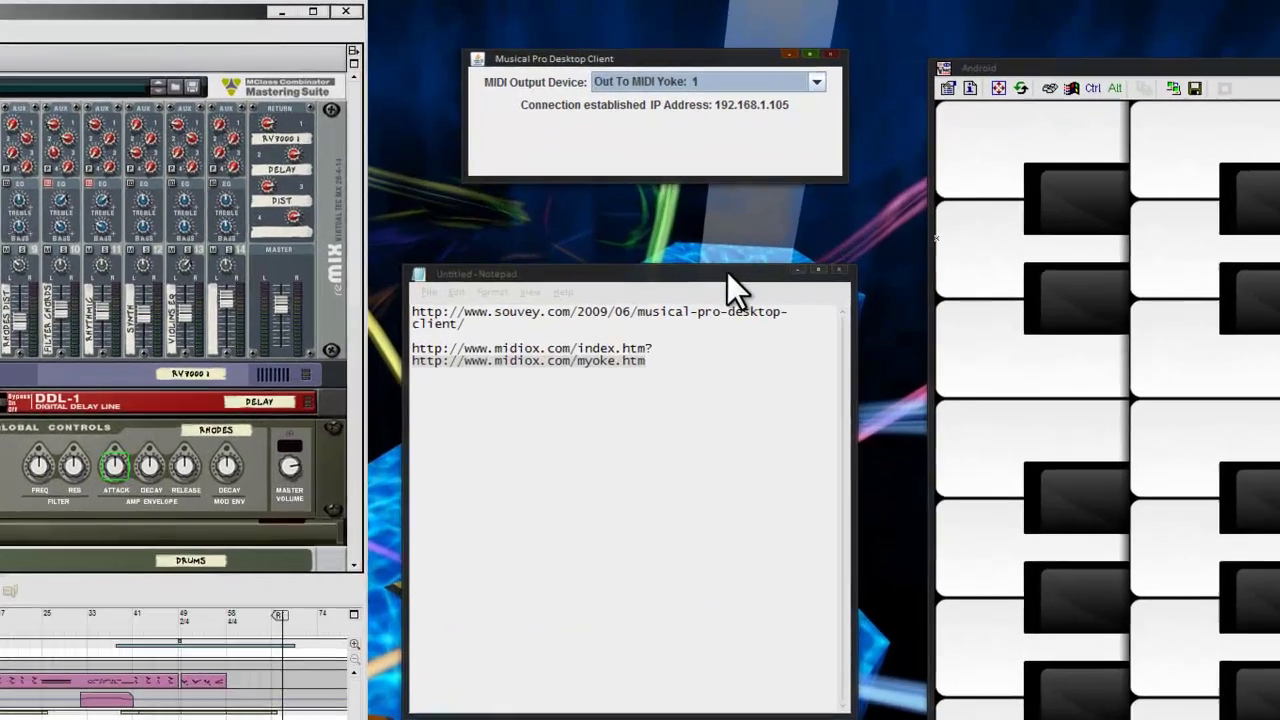
{"action": "left_click_drag", "start_coordinate": [779, 202], "coordinate": [787, 201]}
{"action": "left_click", "coordinate": [838, 60]}
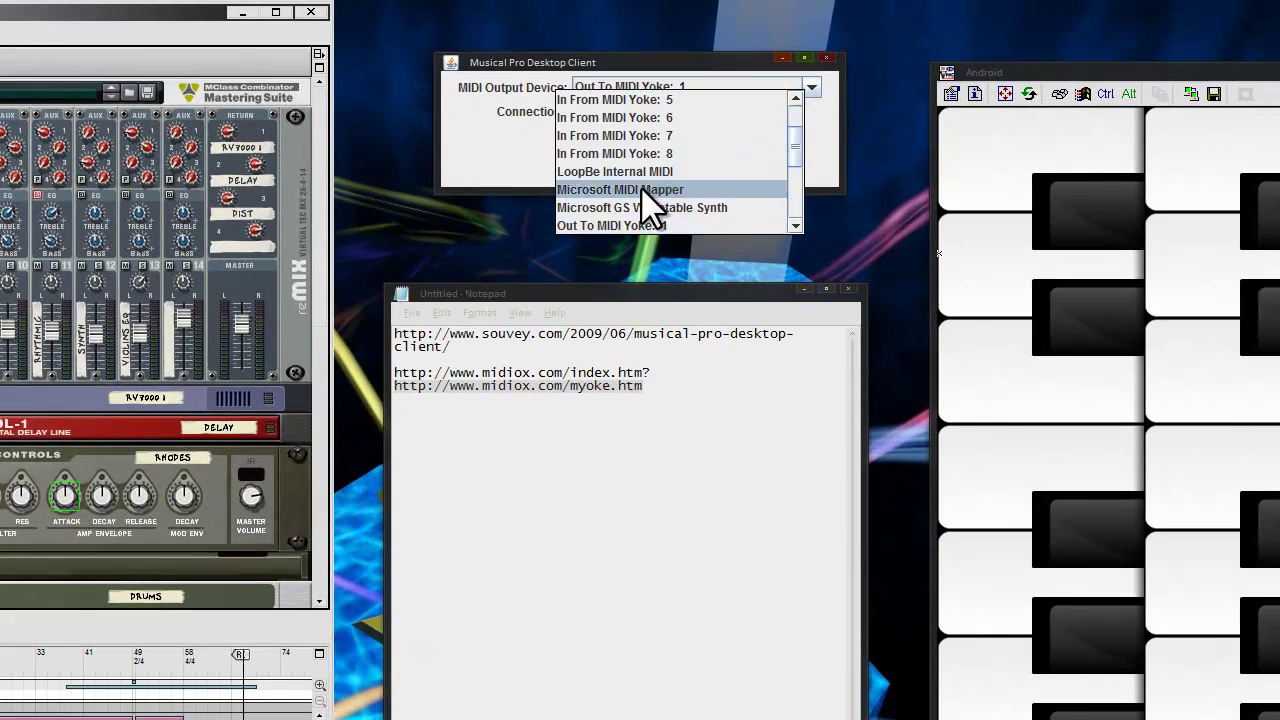
{"action": "left_click", "coordinate": [661, 227]}
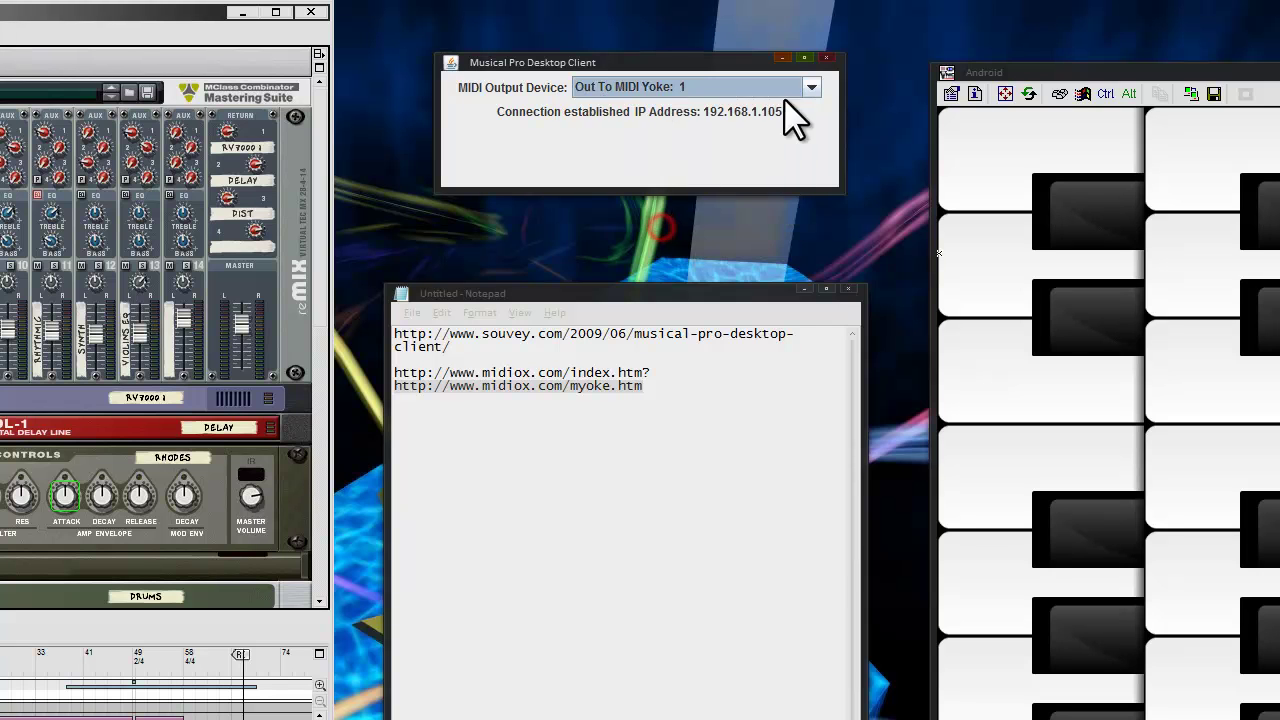
{"action": "left_click", "coordinate": [811, 89]}
{"action": "scroll", "coordinate": [777, 206], "scroll_direction": "down", "scroll_amount": 2}
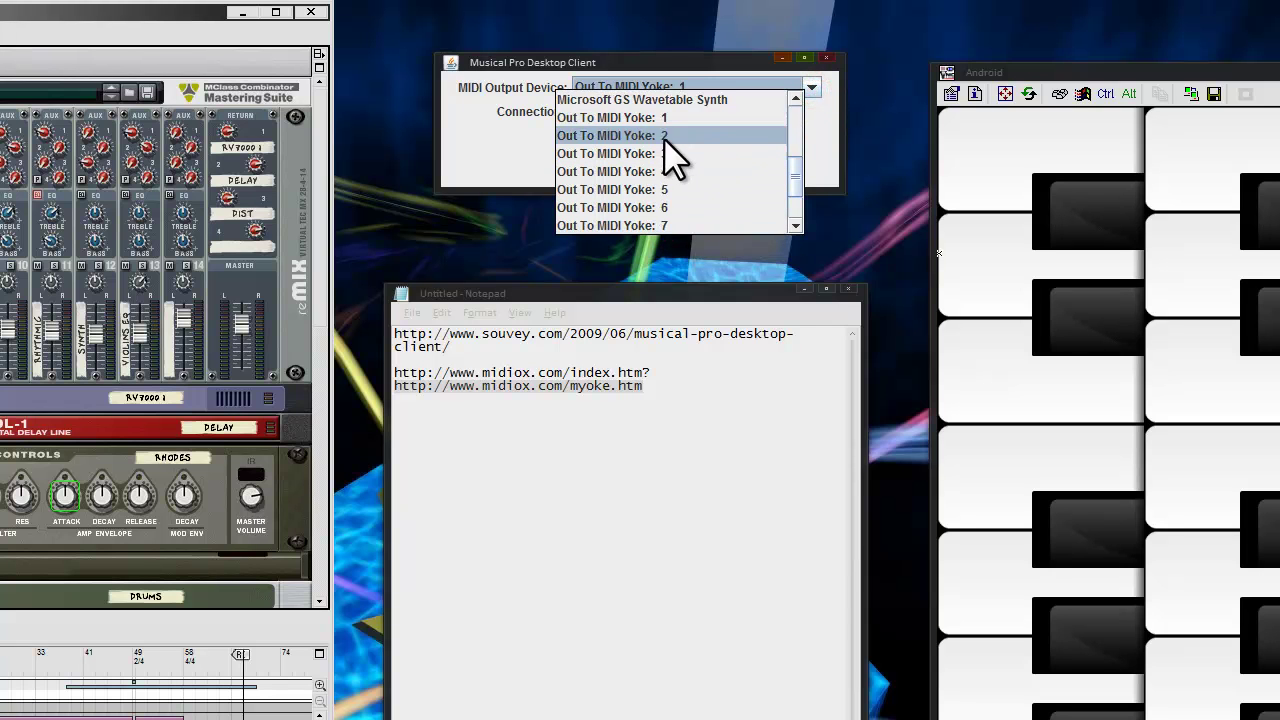
{"action": "left_click", "coordinate": [663, 117]}
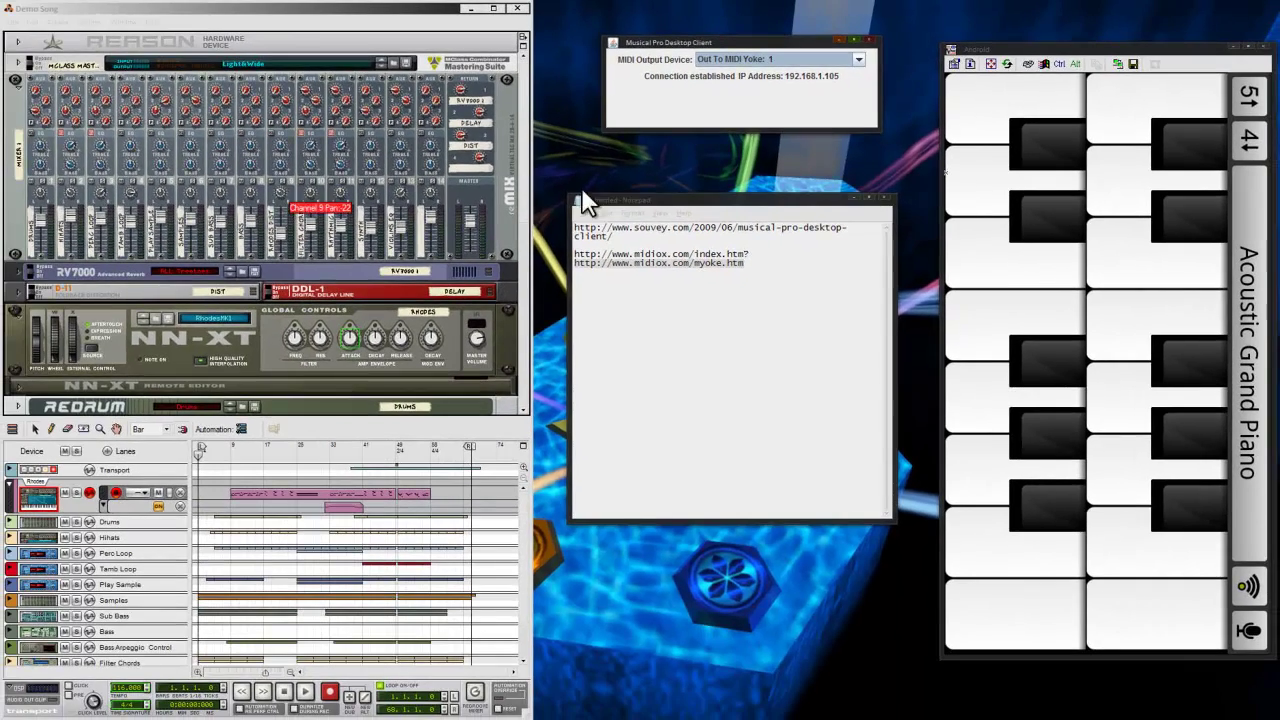
{"action": "left_click_drag", "start_coordinate": [640, 209], "coordinate": [654, 175]}
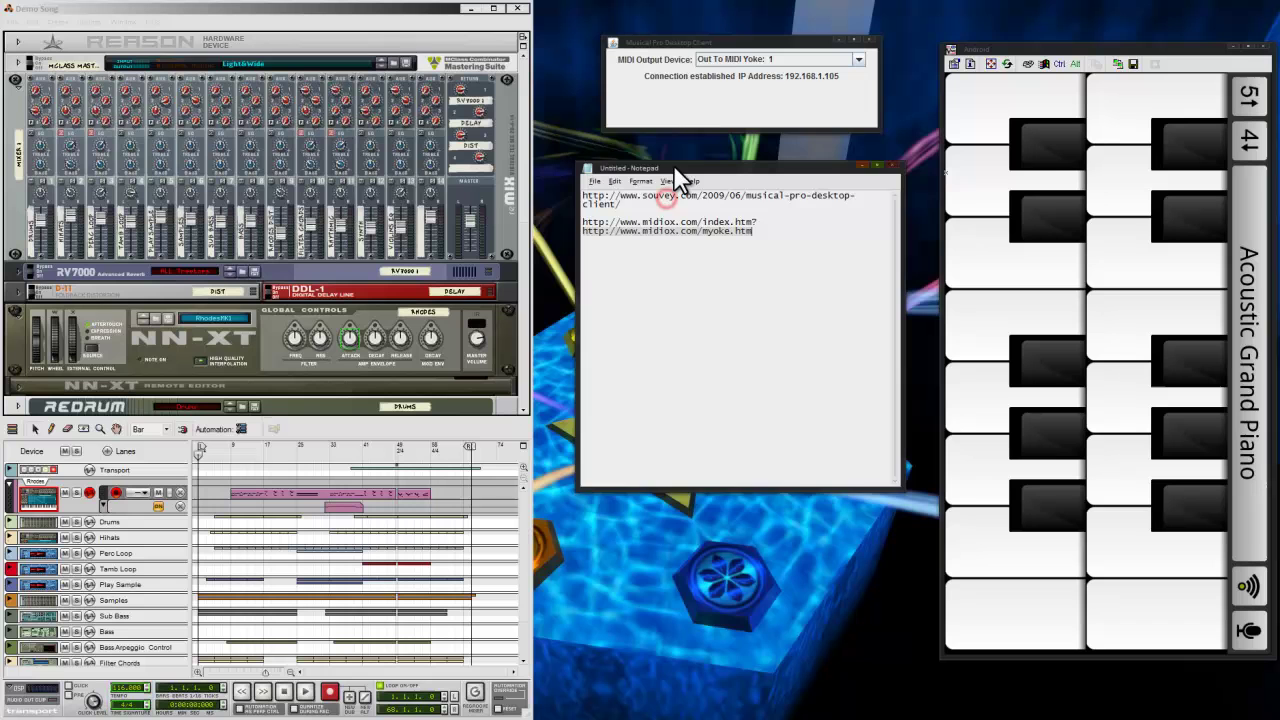
- Open Reason's Preferences on the Keyboards and Control Surfaces page
{"action": "left_click", "coordinate": [857, 166]}
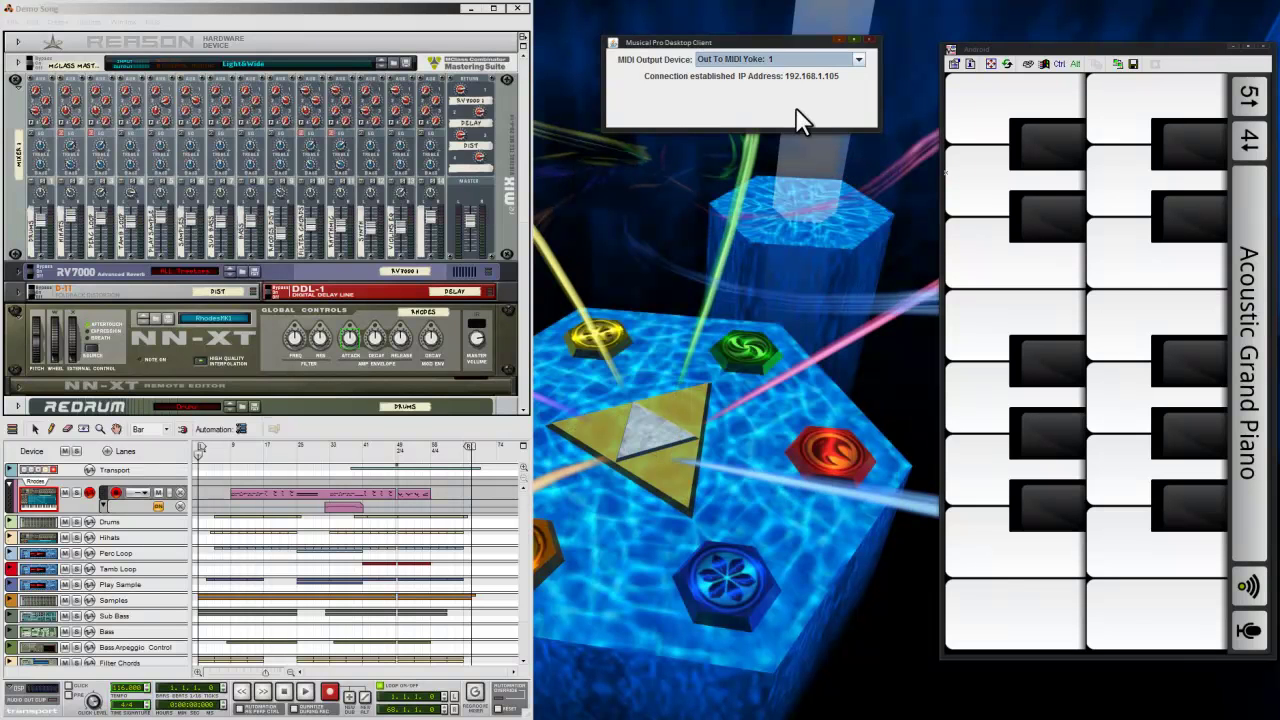
{"action": "left_click_drag", "start_coordinate": [765, 40], "coordinate": [775, 43]}
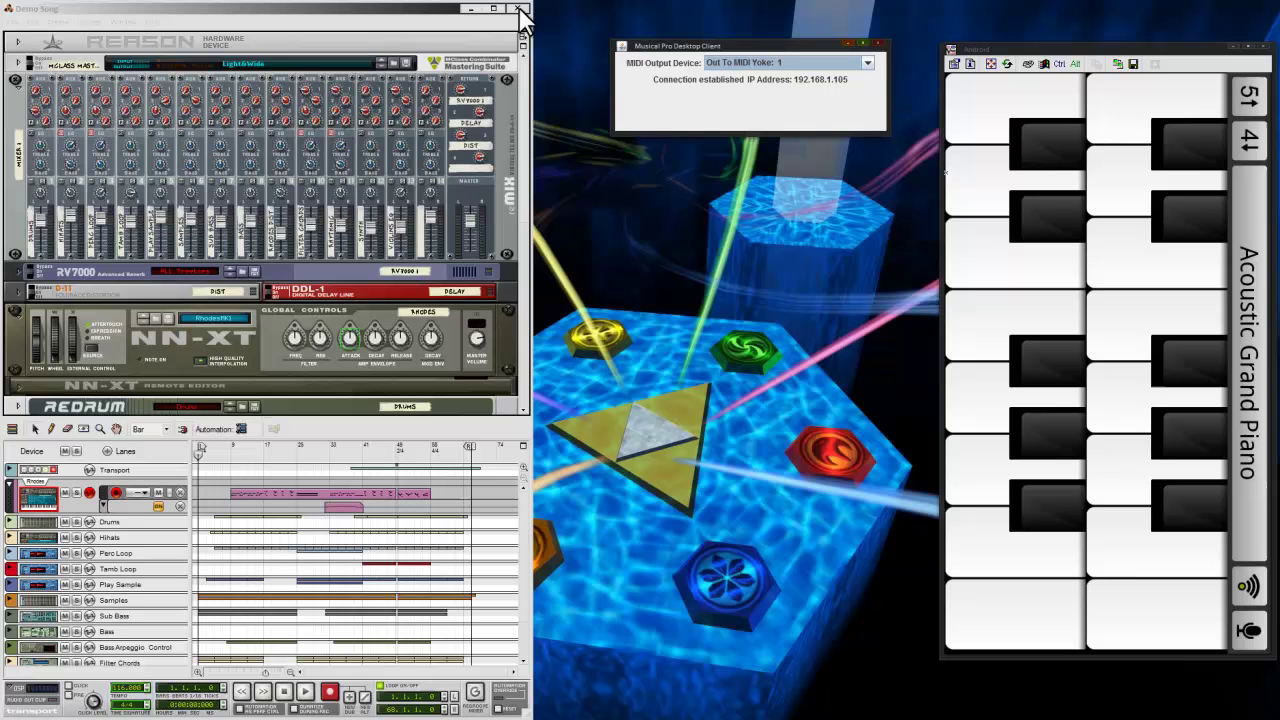
{"action": "left_click", "coordinate": [31, 22]}
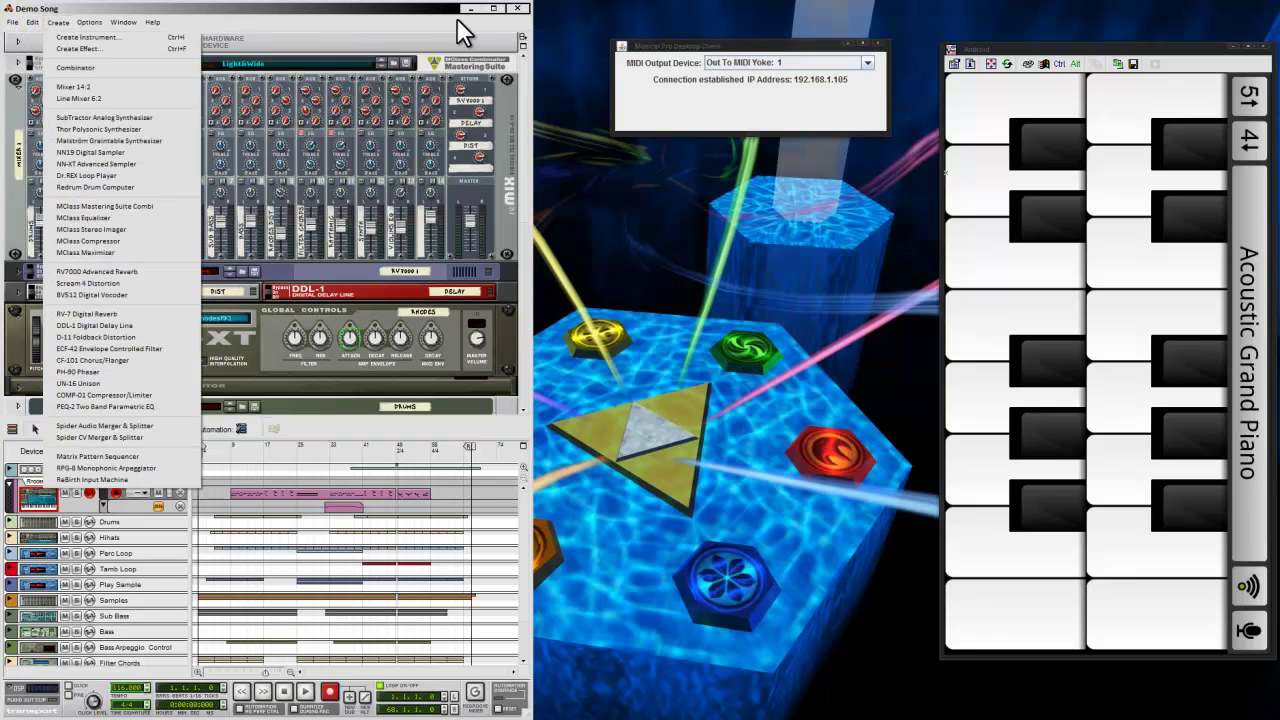
{"action": "mouse_move", "coordinate": [32, 24]}
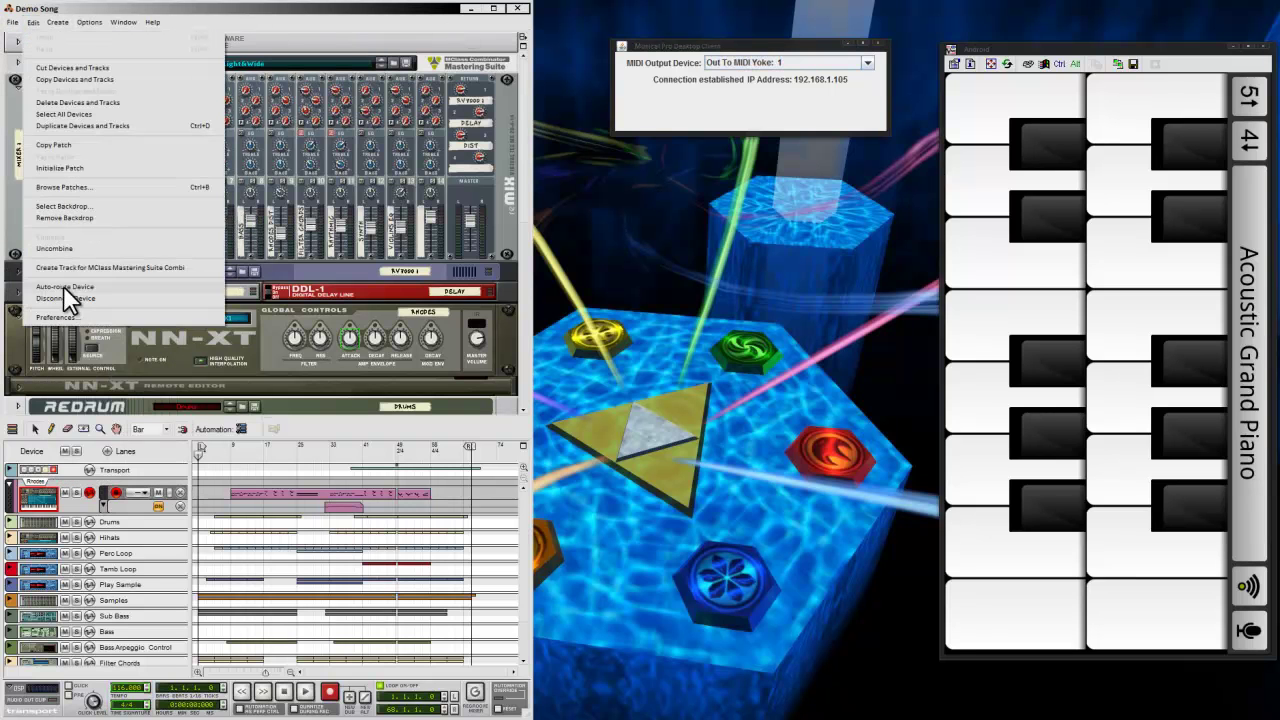
{"action": "left_click", "coordinate": [63, 318]}
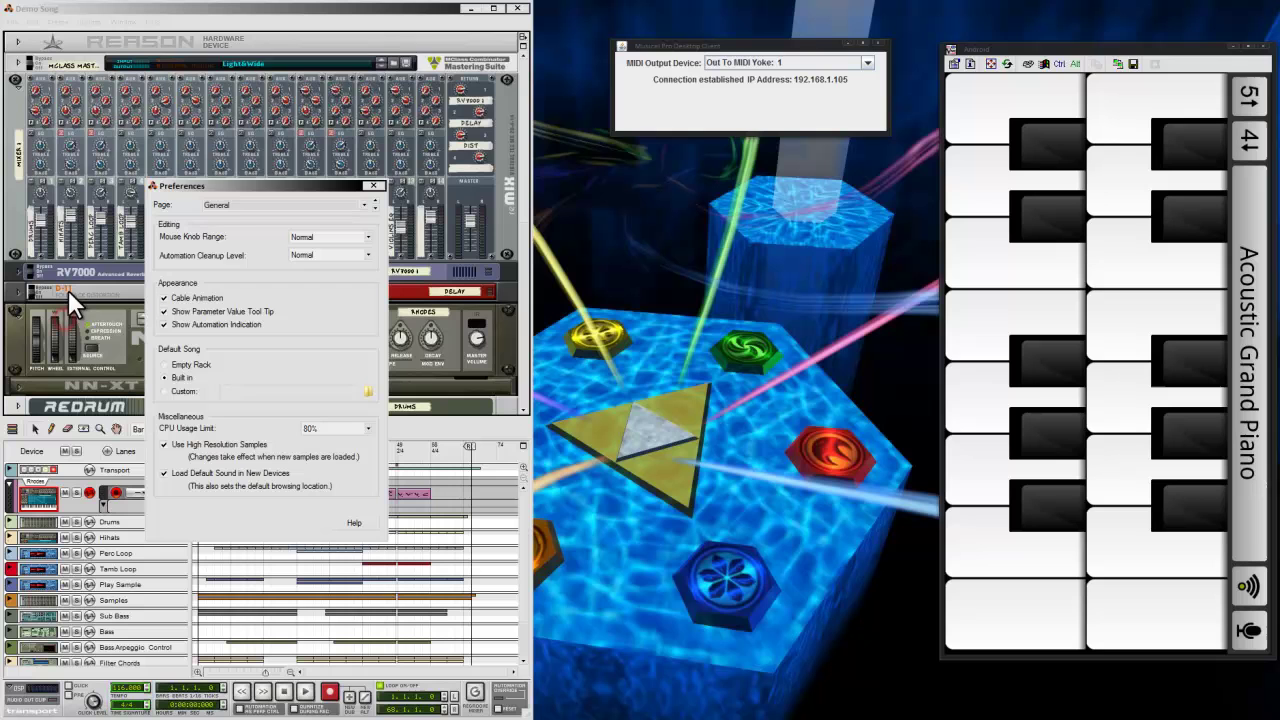
{"action": "left_click", "coordinate": [220, 204]}
{"action": "left_click", "coordinate": [223, 235]}
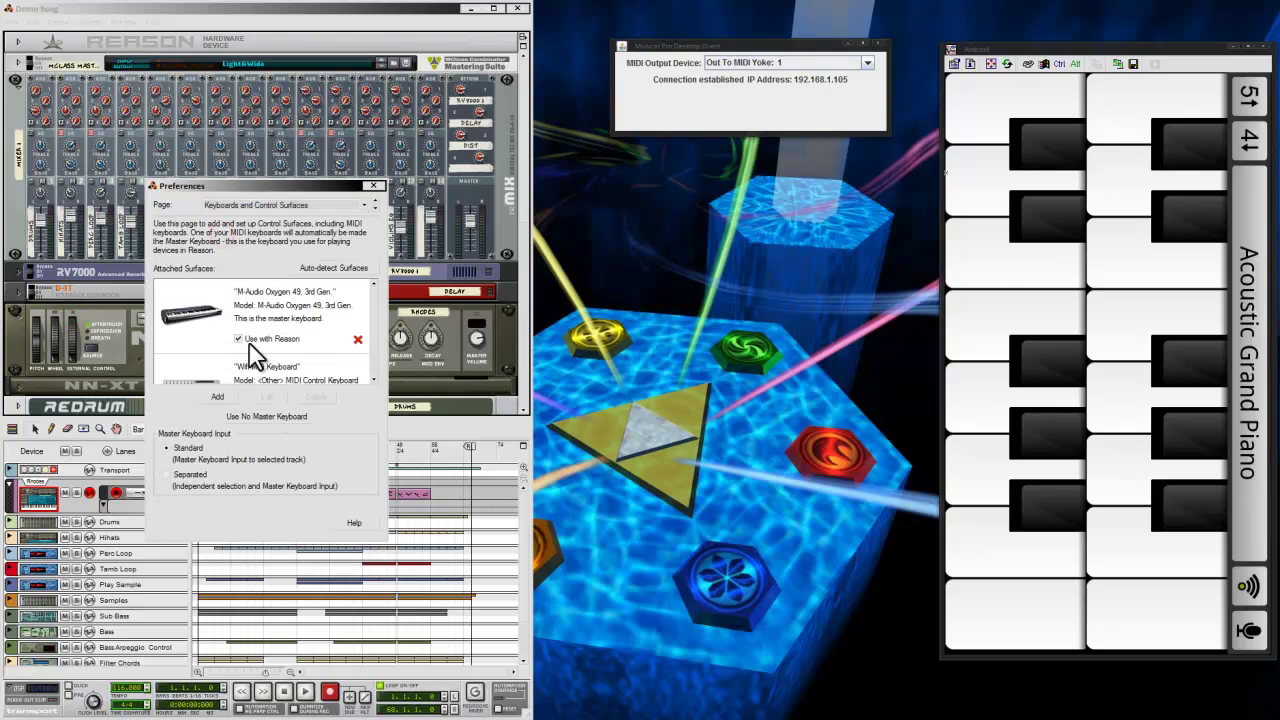
- Delete the extra MIDI keyboard surface, leaving only the M-Audio Oxygen 49
{"action": "left_click", "coordinate": [268, 323]}
{"action": "left_click", "coordinate": [315, 396]}
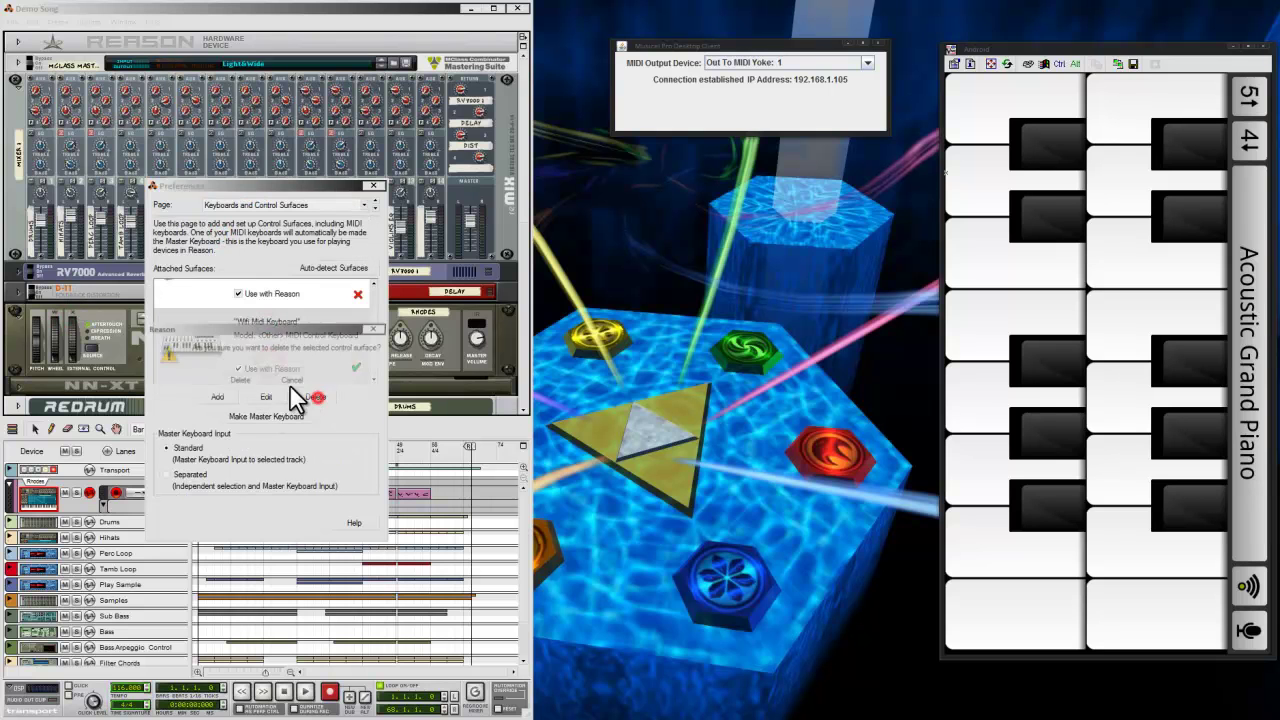
{"action": "left_click", "coordinate": [230, 383]}
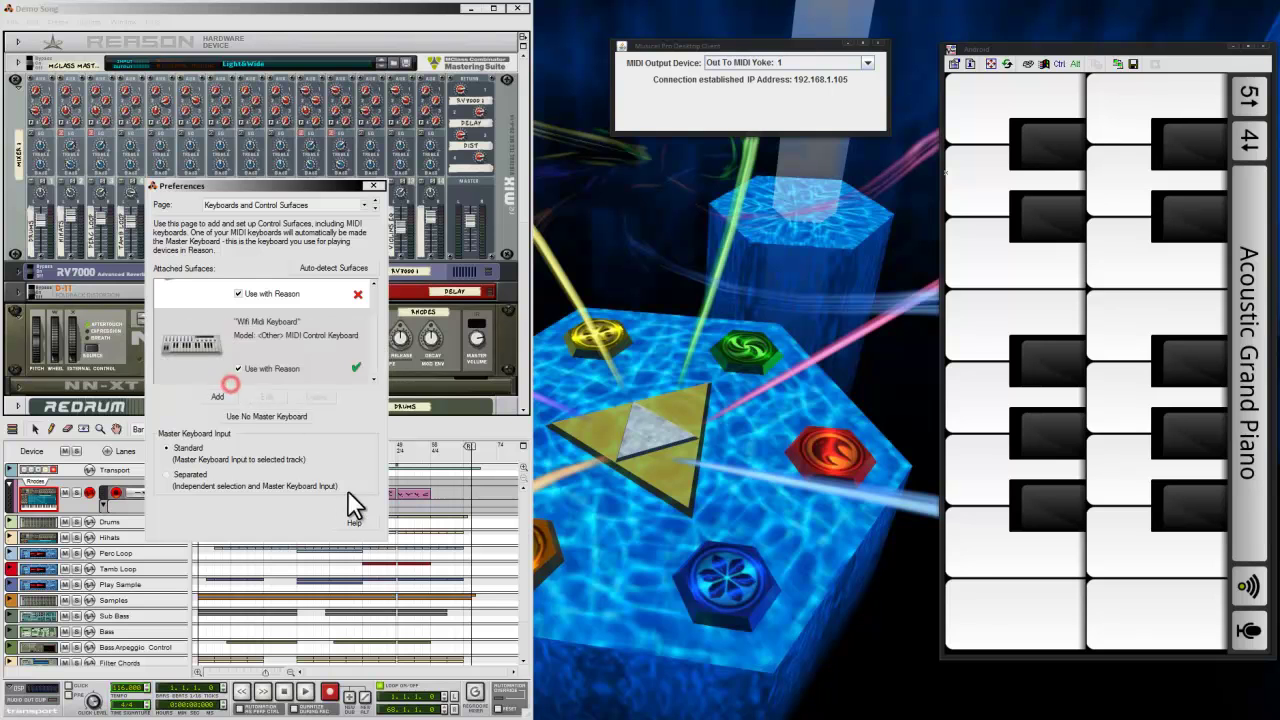
- Reopen Reason's Preferences on the Keyboards and Control Surfaces page
{"action": "left_click", "coordinate": [376, 184]}
{"action": "left_click", "coordinate": [37, 26]}
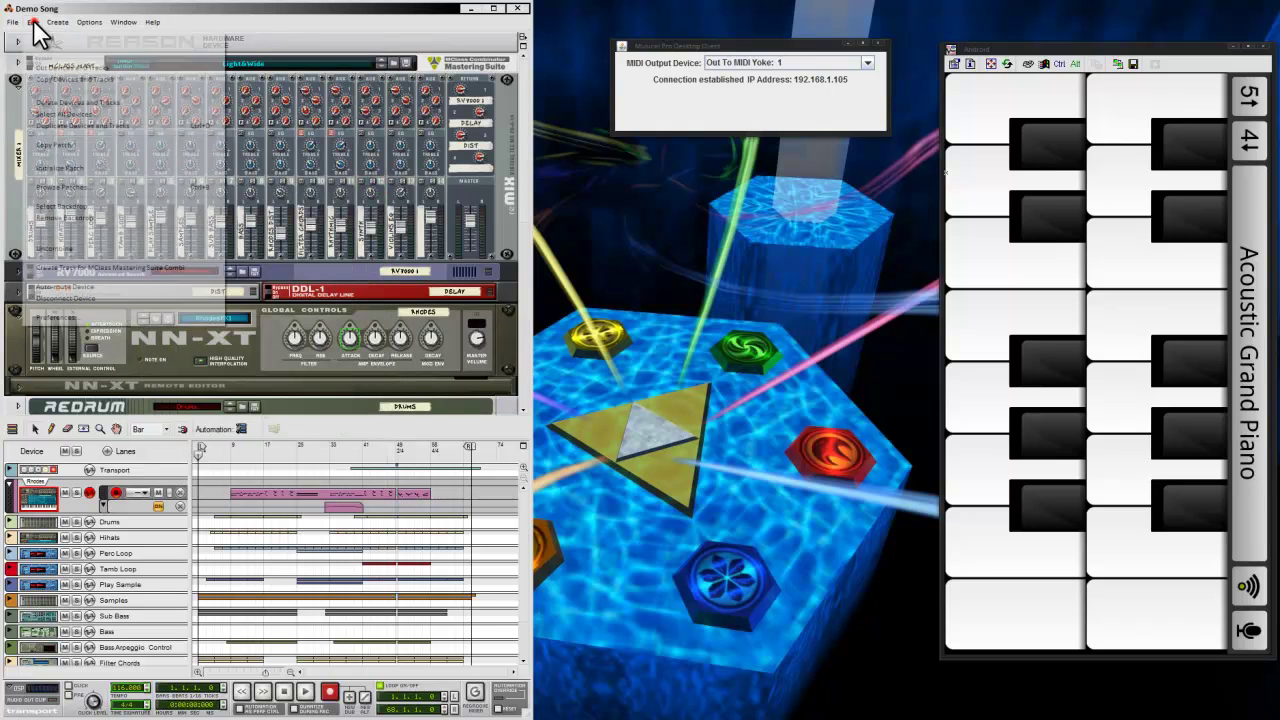
{"action": "left_click", "coordinate": [64, 318]}
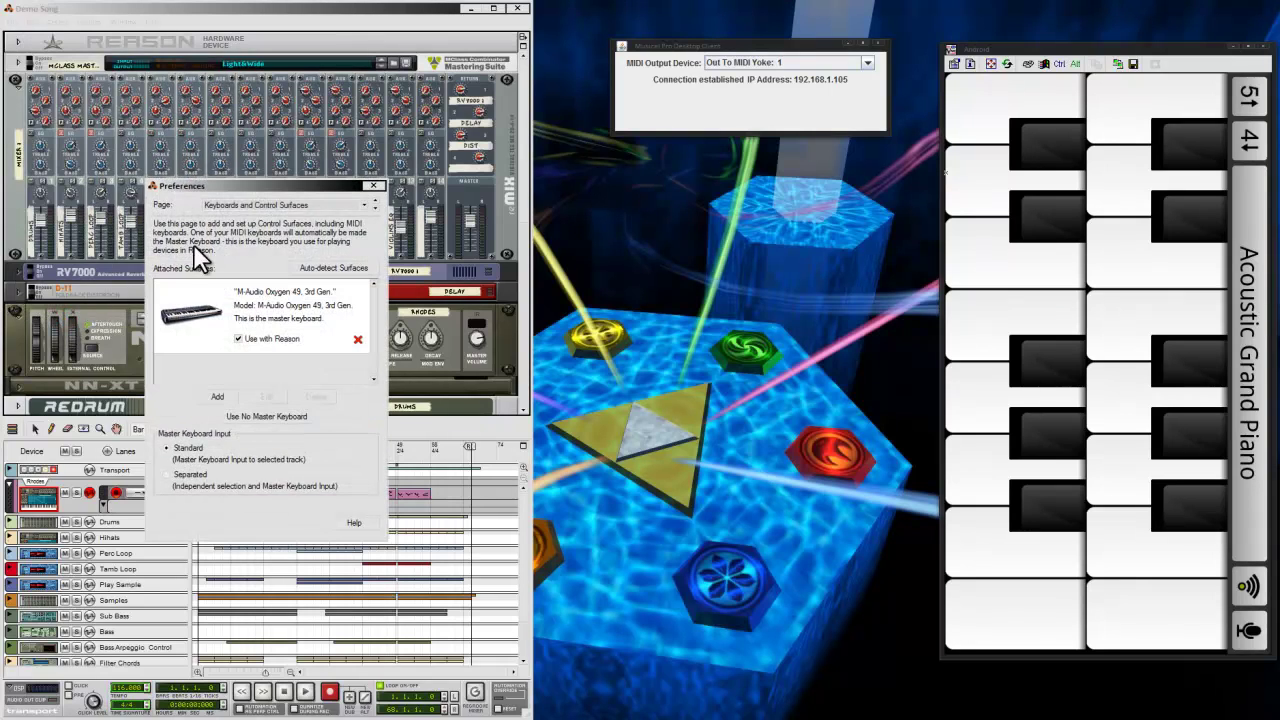
{"action": "left_click", "coordinate": [242, 203]}
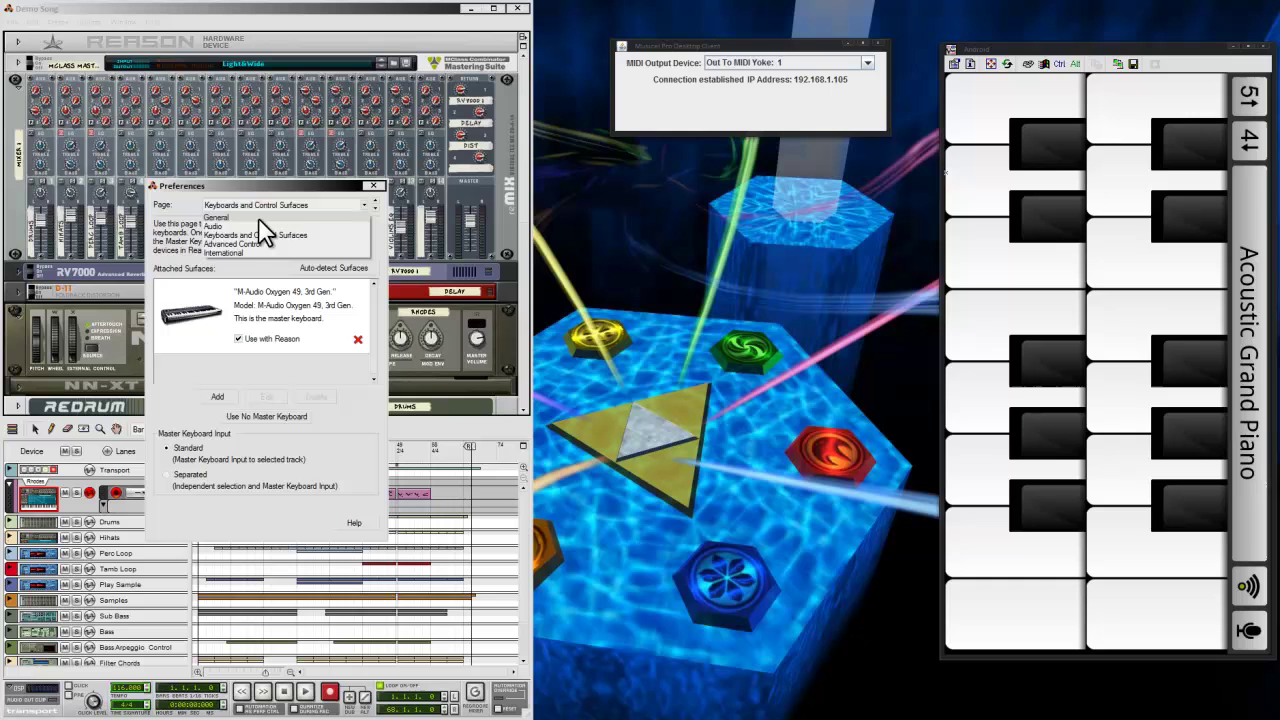
{"action": "left_click", "coordinate": [261, 234]}
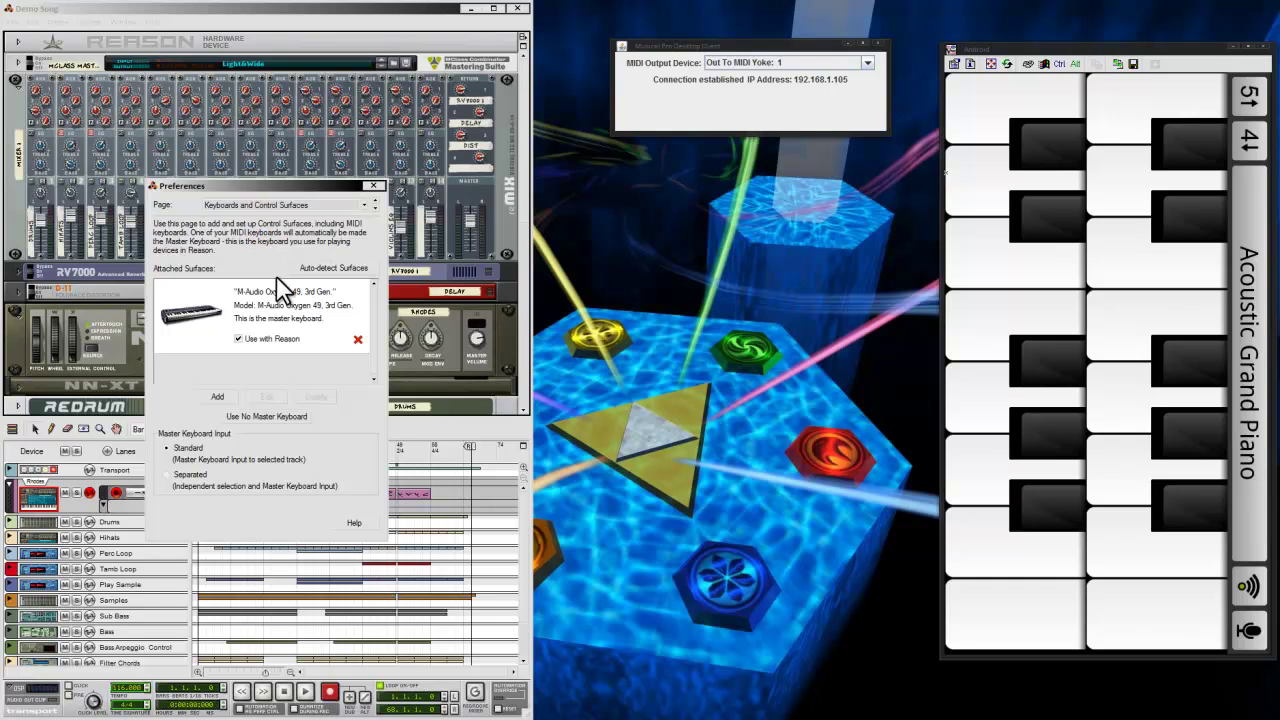
- Add a new control surface with manufacturer <Other>, named 'Musical Pro via Wifi'
{"action": "left_click", "coordinate": [218, 397]}
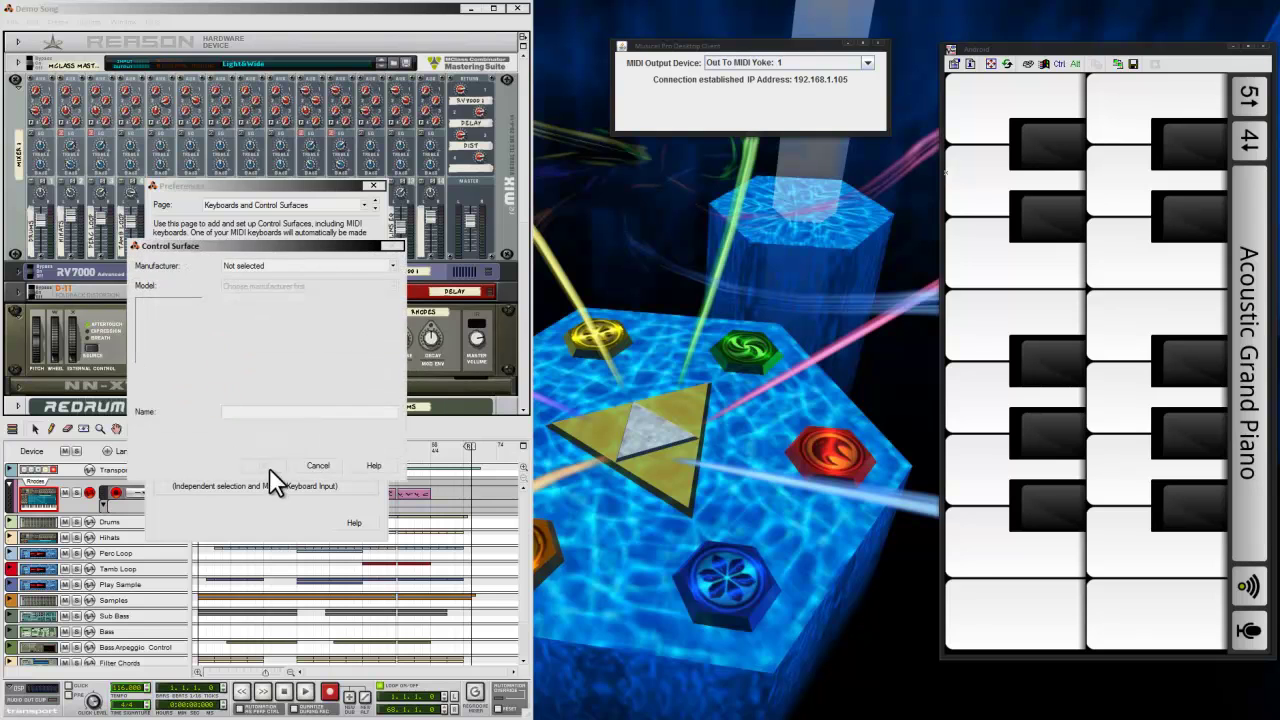
{"action": "left_click", "coordinate": [391, 266]}
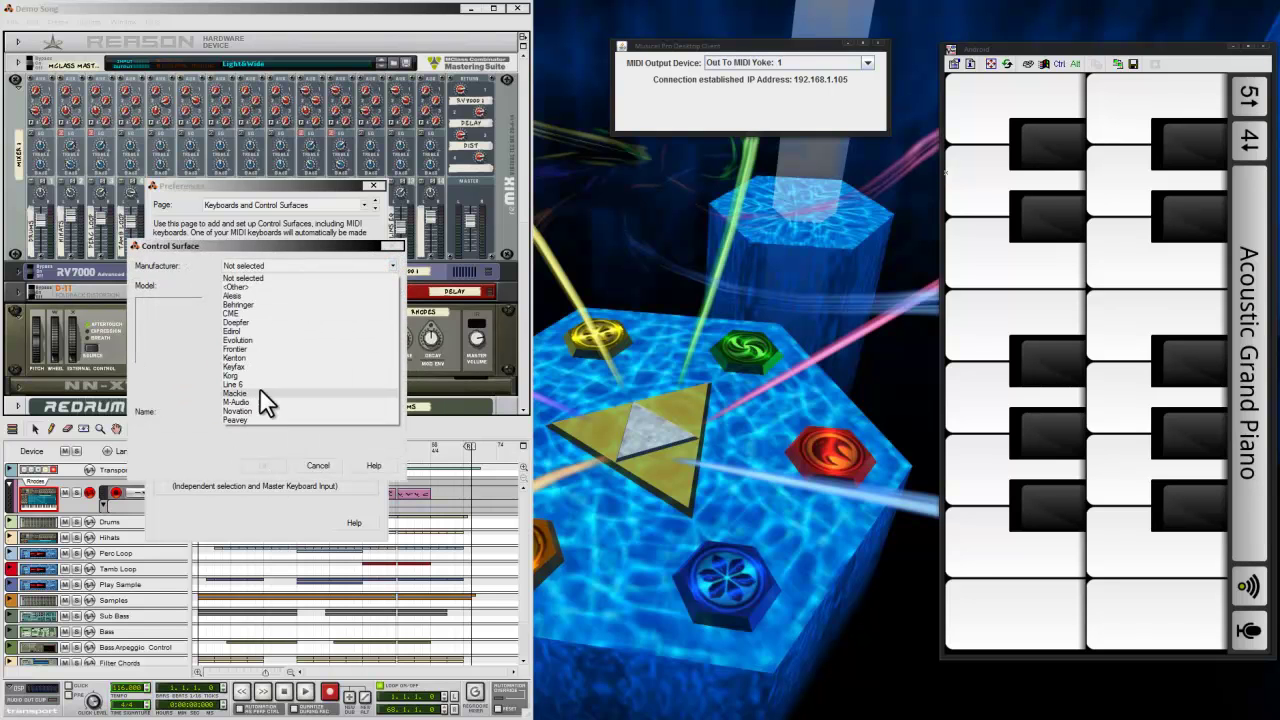
{"action": "left_click", "coordinate": [235, 287]}
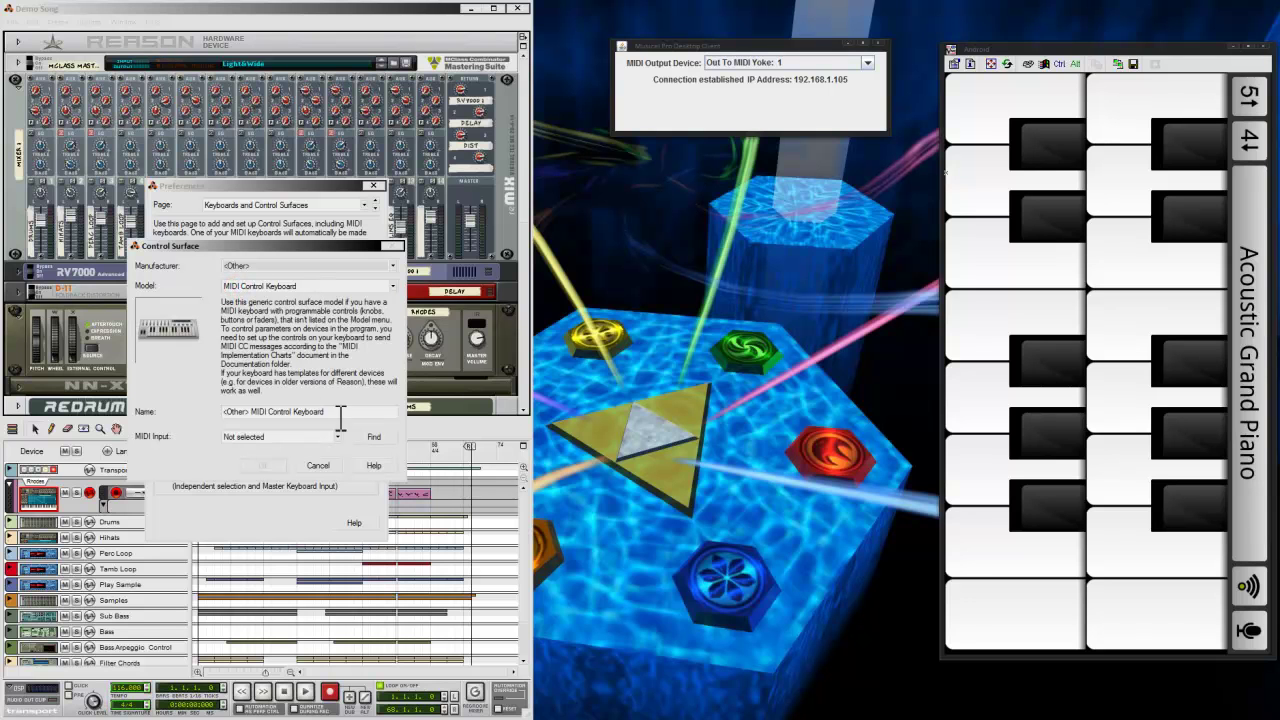
{"action": "left_click_drag", "start_coordinate": [340, 412], "coordinate": [222, 412]}
{"action": "key", "text": "BackSpace"}
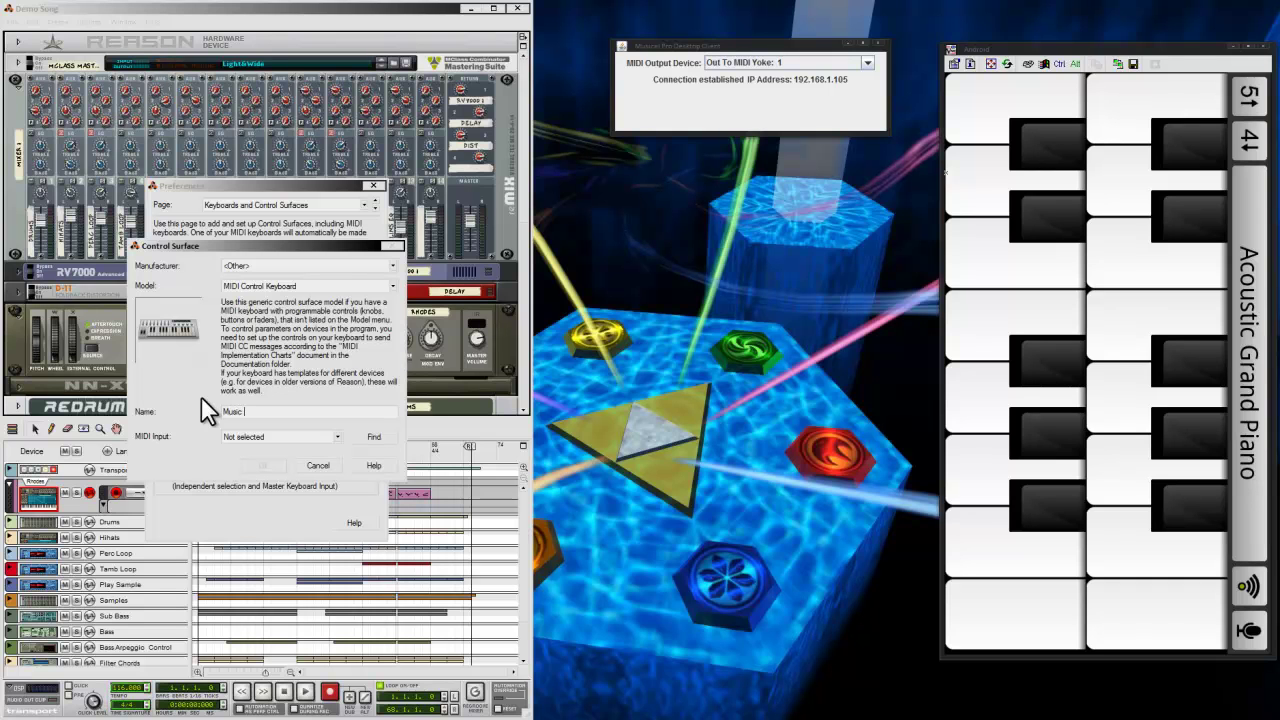
{"action": "type", "text": "Musical Pr"}
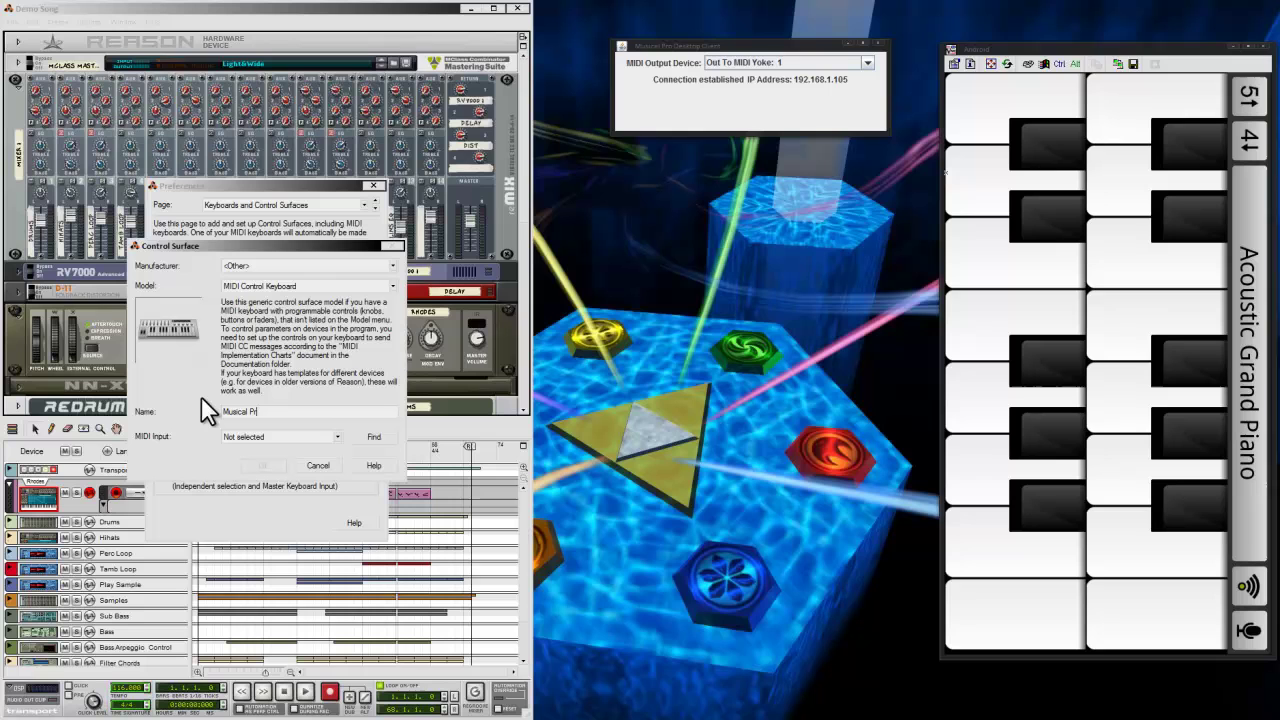
{"action": "type", "text": "o via Wifi"}
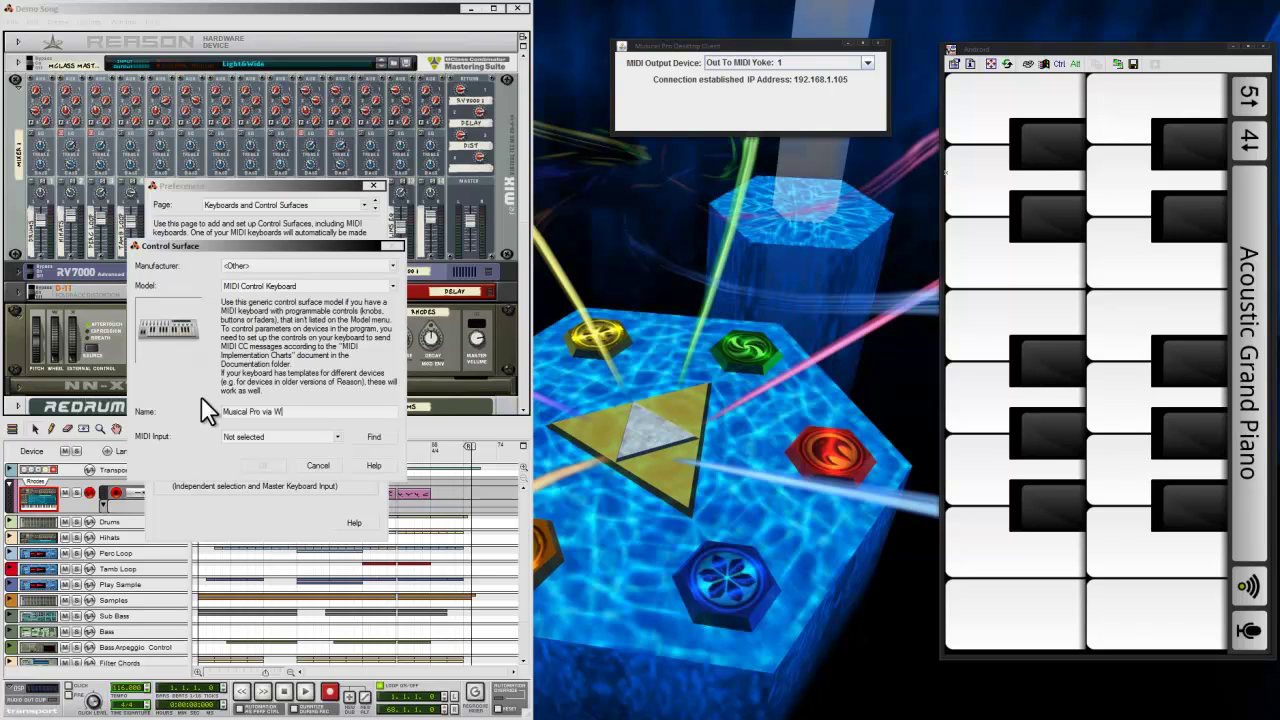
{"action": "left_click", "coordinate": [336, 437]}
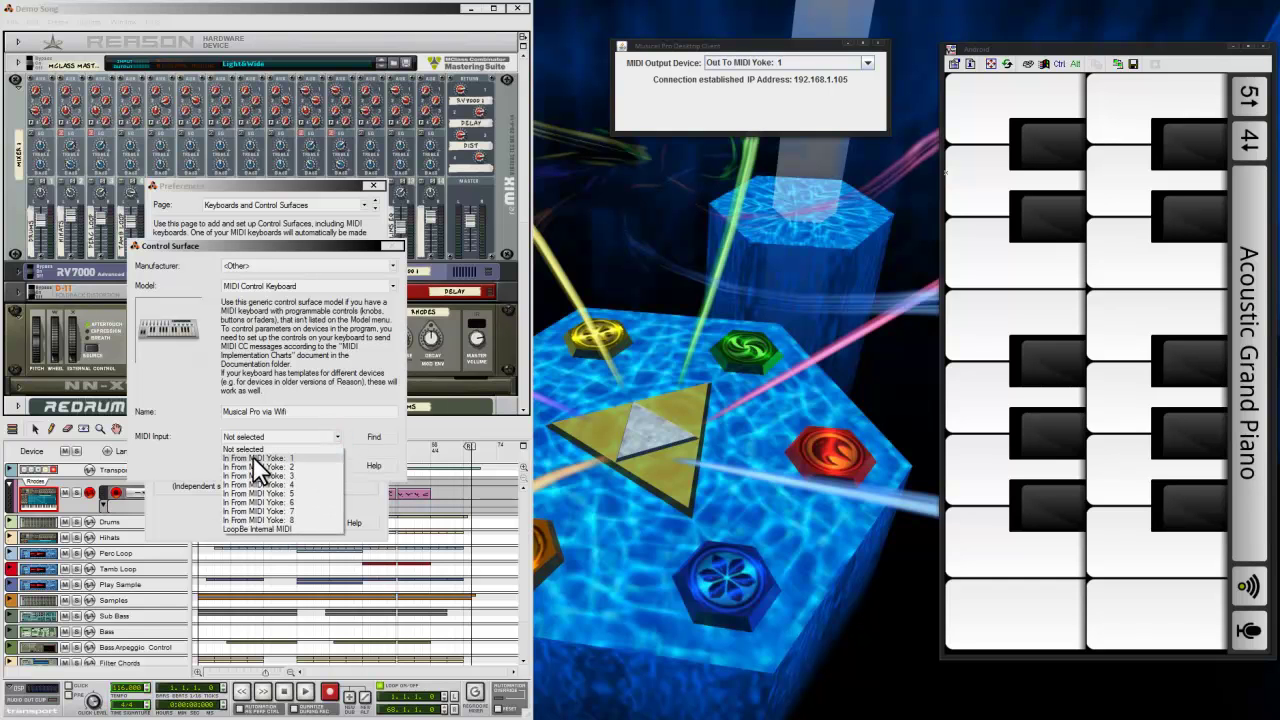
- Detect the MIDI input from a phone key press and accept In From MIDI Yoke: 1
{"action": "left_click", "coordinate": [205, 433]}
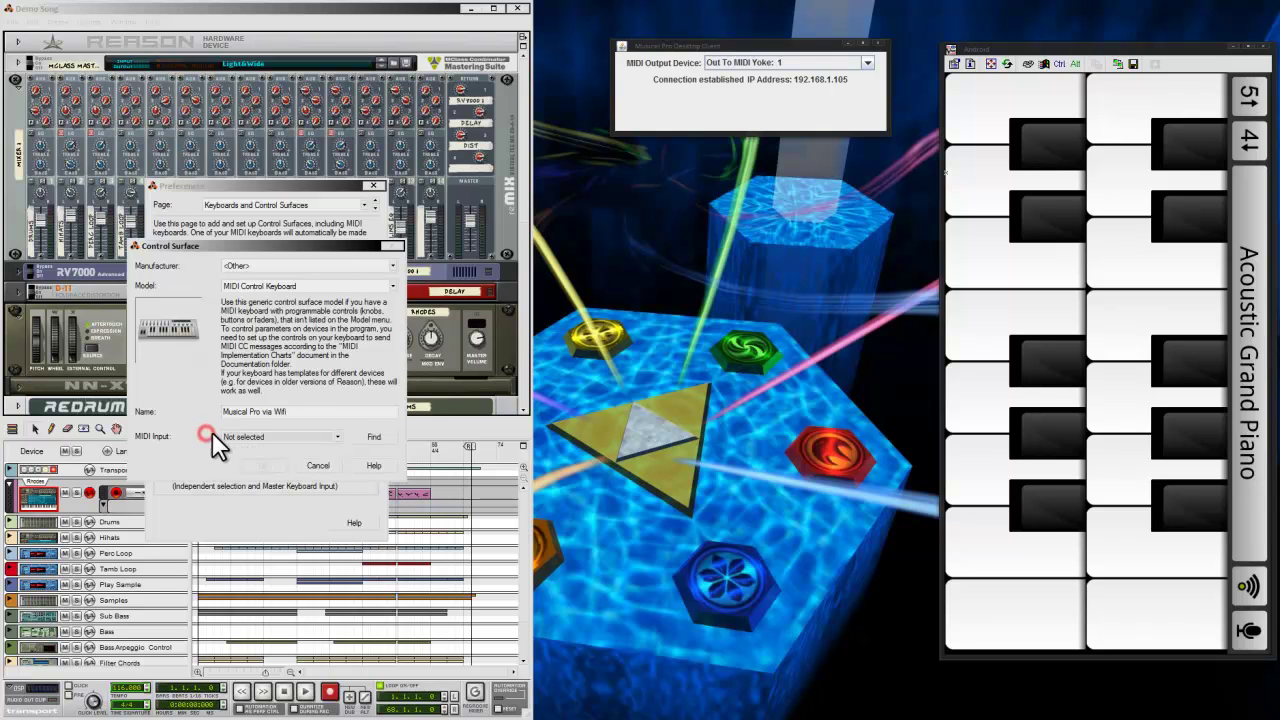
{"action": "left_click", "coordinate": [374, 438]}
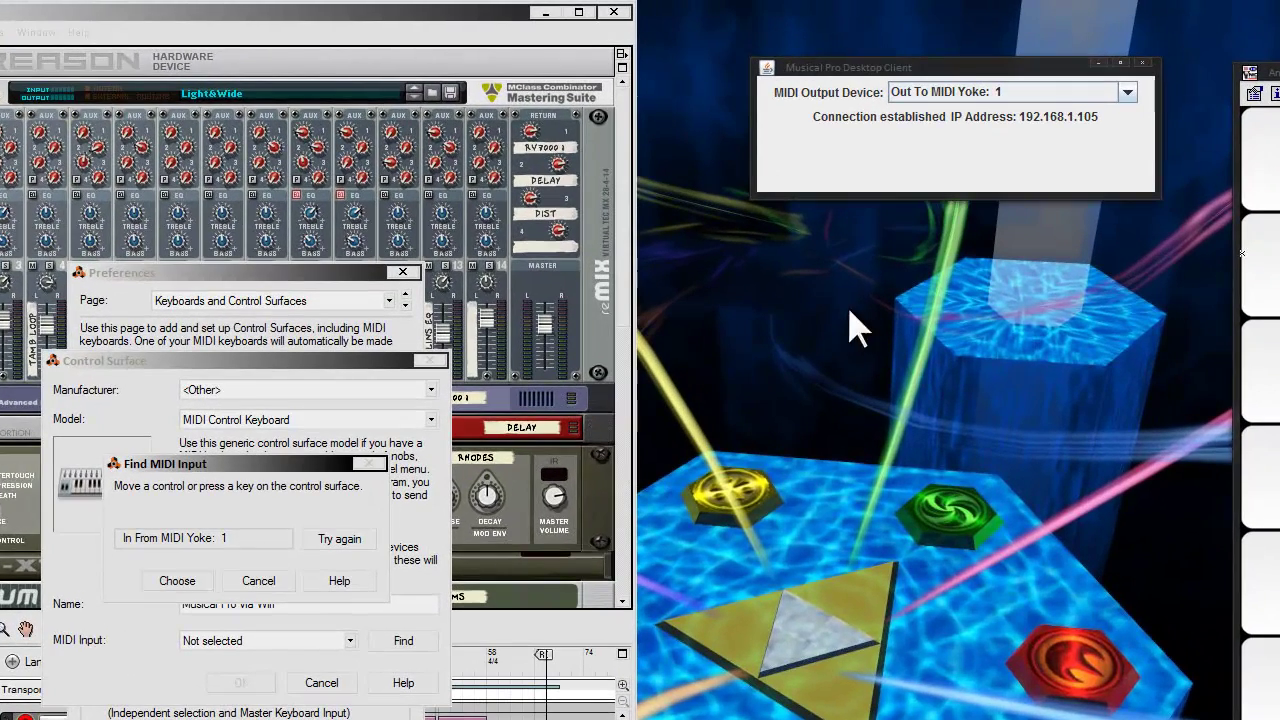
{"action": "mouse_move", "coordinate": [950, 68]}
{"action": "left_mouse_down"}
{"action": "mouse_move", "coordinate": [943, 30]}
{"action": "mouse_move", "coordinate": [946, 77]}
{"action": "left_mouse_up"}
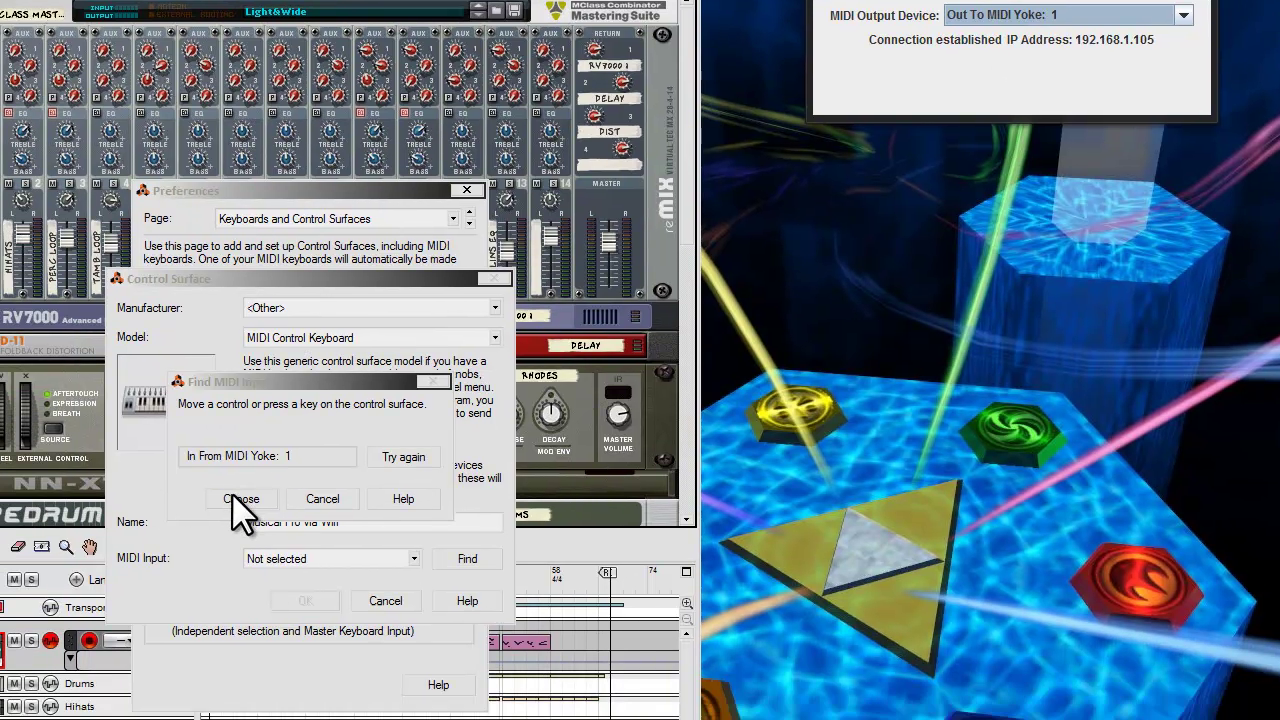
{"action": "left_click", "coordinate": [168, 578]}
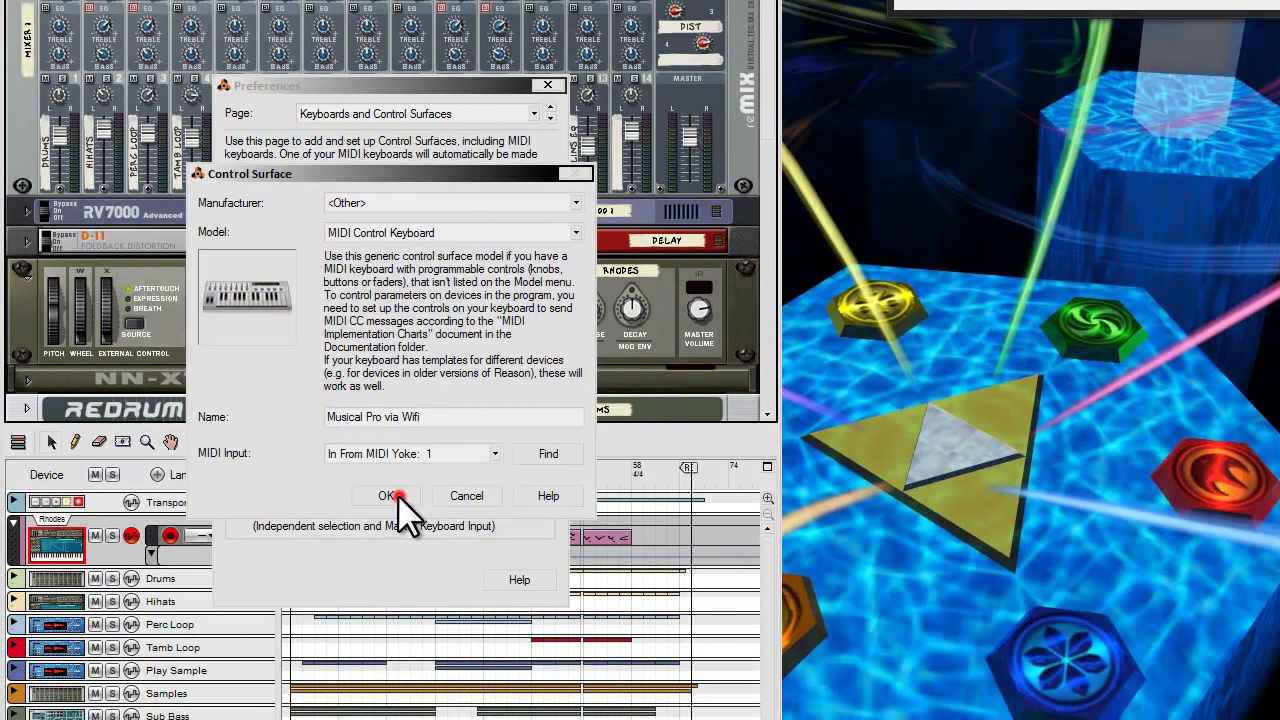
- Confirm and save the Musical Pro via Wifi control surface settings
{"action": "left_click", "coordinate": [396, 497]}
{"action": "left_click", "coordinate": [337, 172]}
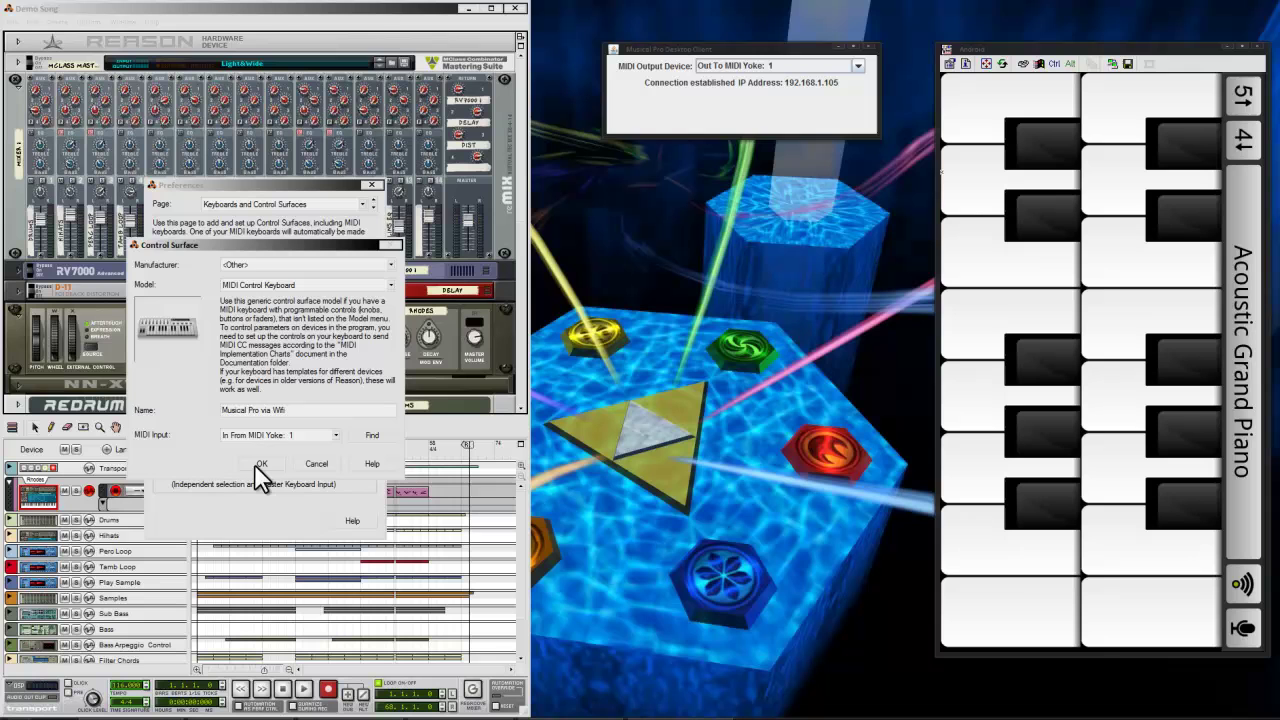
{"action": "left_click", "coordinate": [258, 464]}
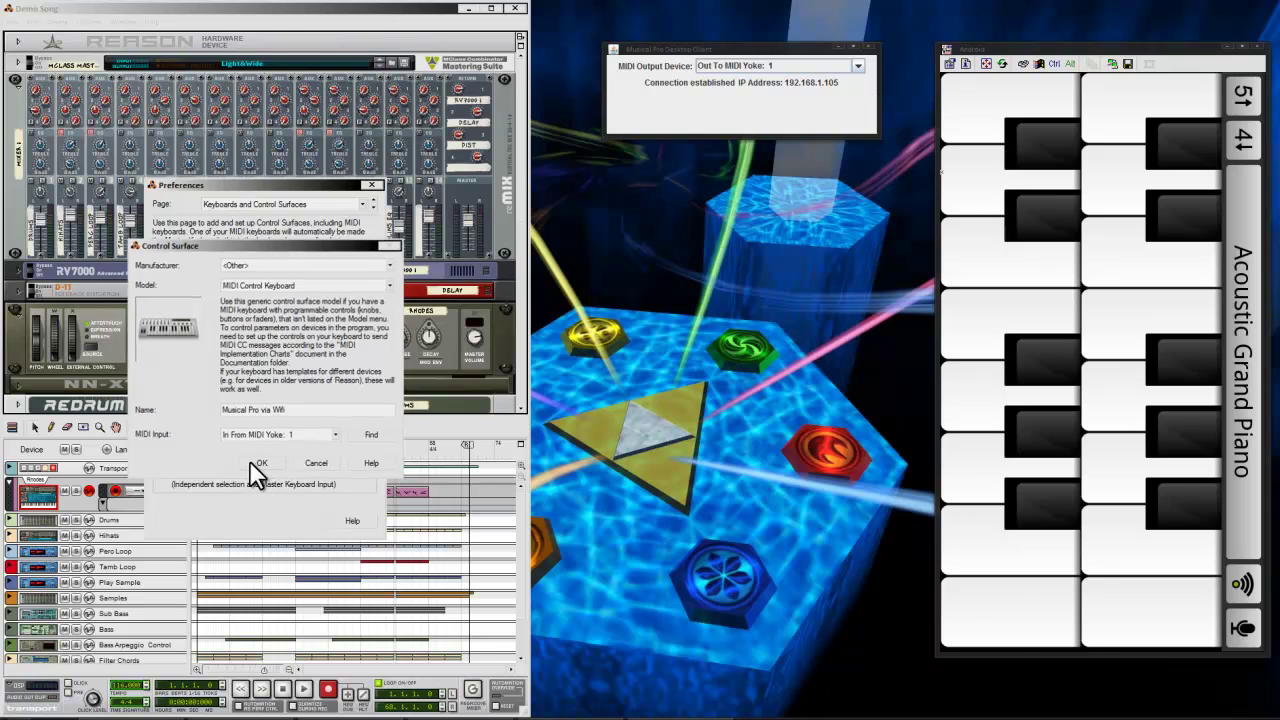
- Close the preferences and play several notes on the phone's piano to test Reason's mixer
{"action": "left_click", "coordinate": [372, 185]}
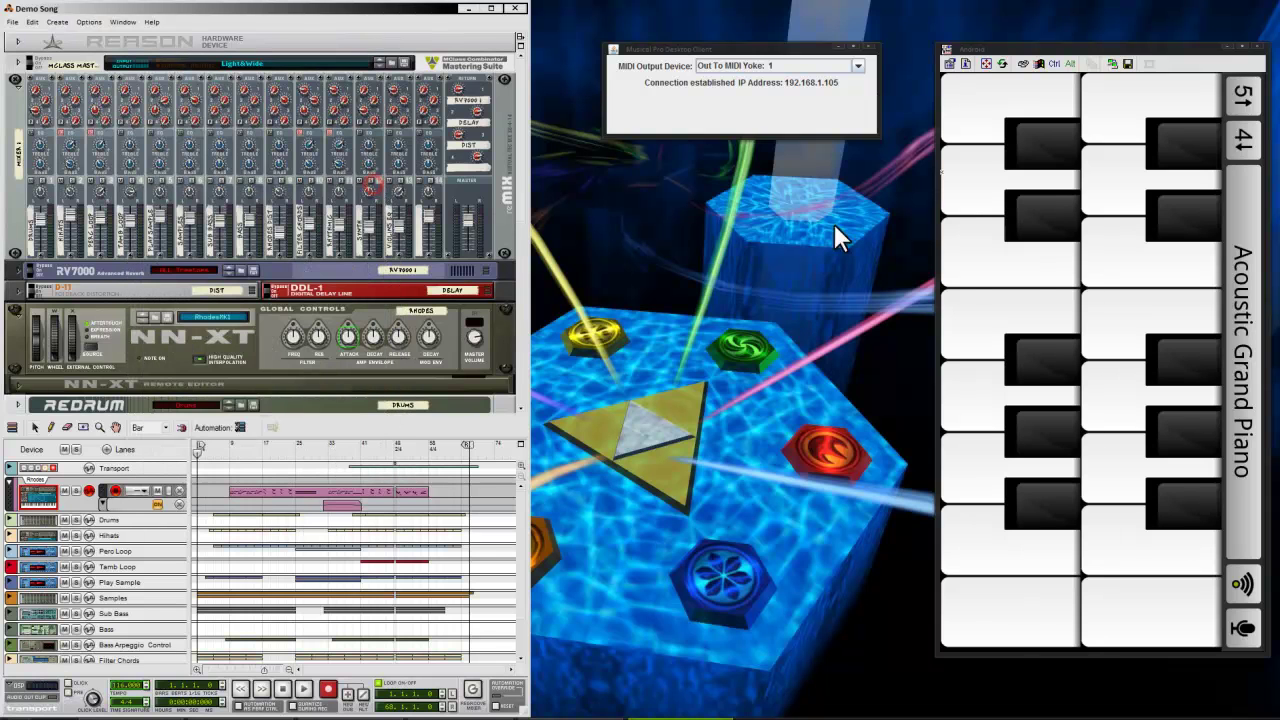
{"action": "left_click", "coordinate": [1027, 290]}
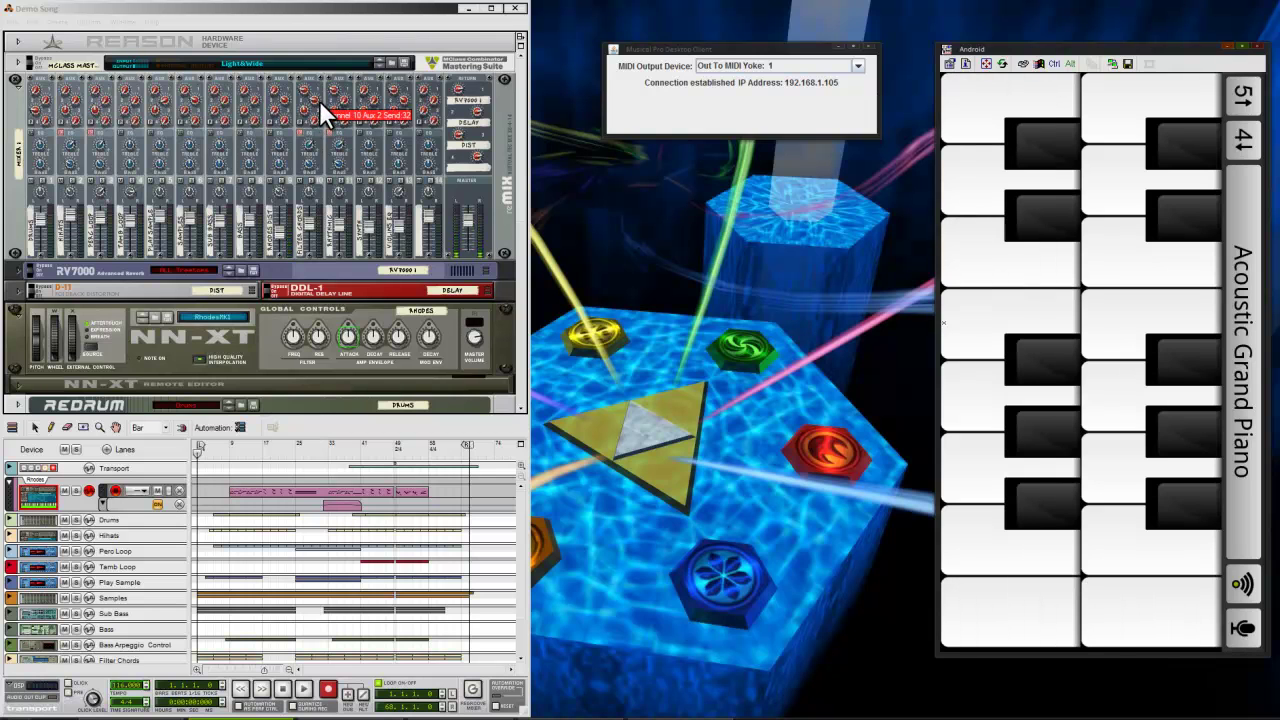
{"action": "left_click", "coordinate": [525, 65]}
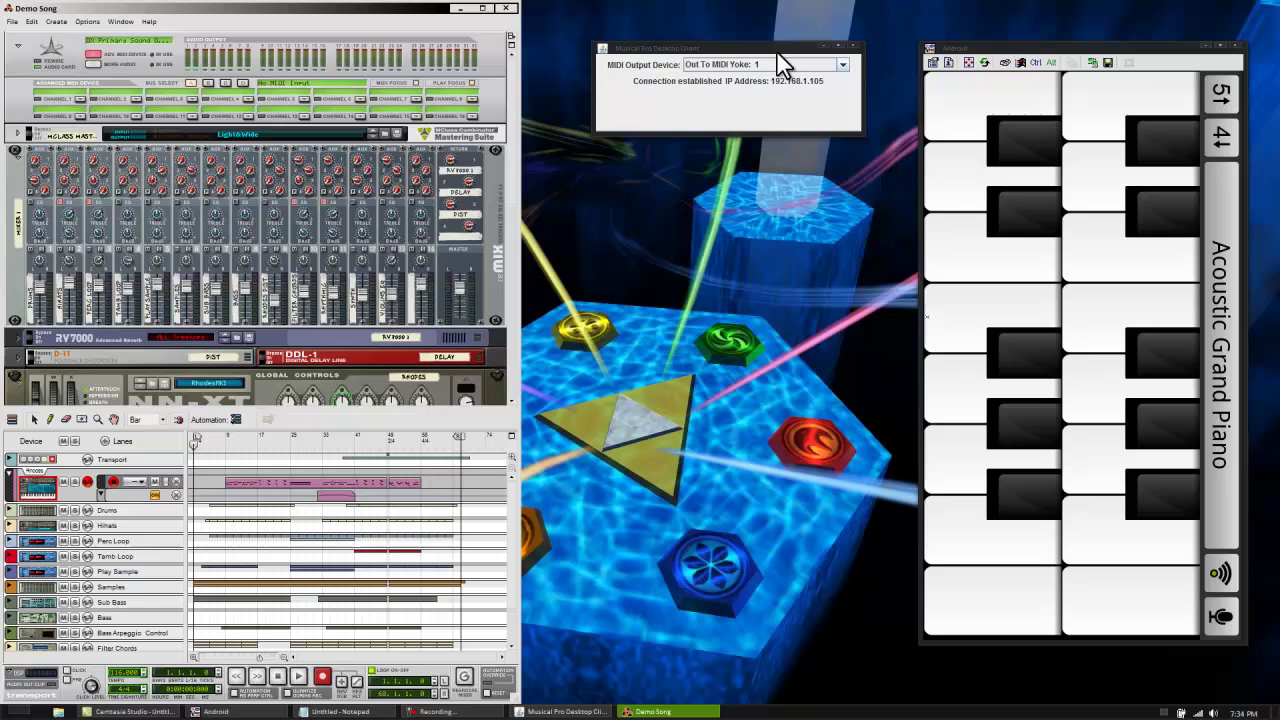
{"action": "left_click", "coordinate": [788, 65]}
{"action": "left_click", "coordinate": [967, 115]}
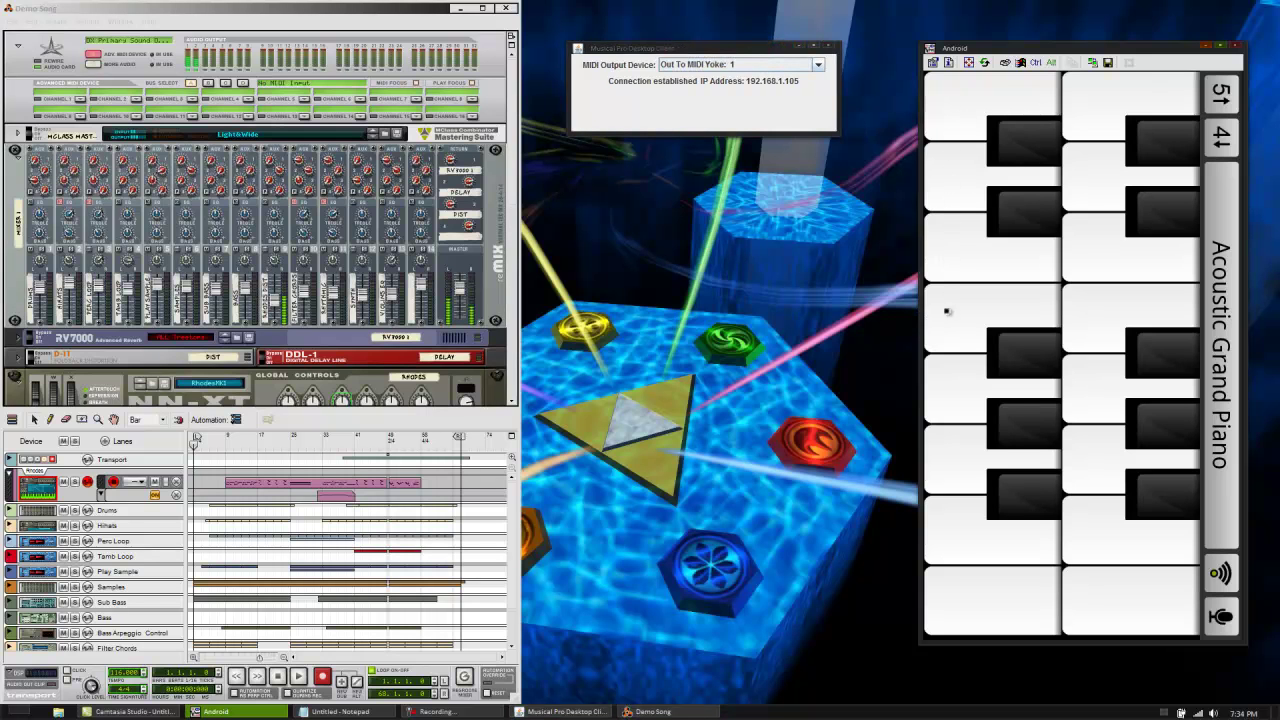
{"action": "left_click", "coordinate": [1110, 326]}
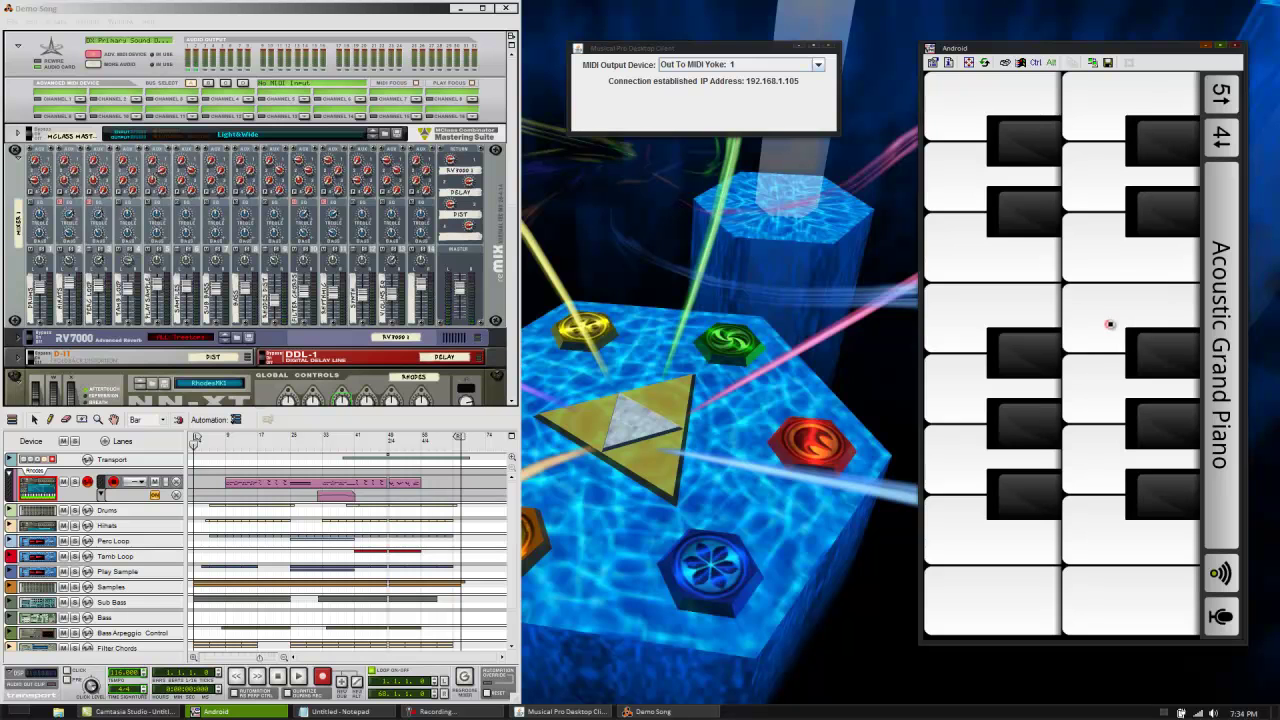
{"action": "left_click", "coordinate": [1110, 323]}
{"action": "left_click", "coordinate": [440, 711]}
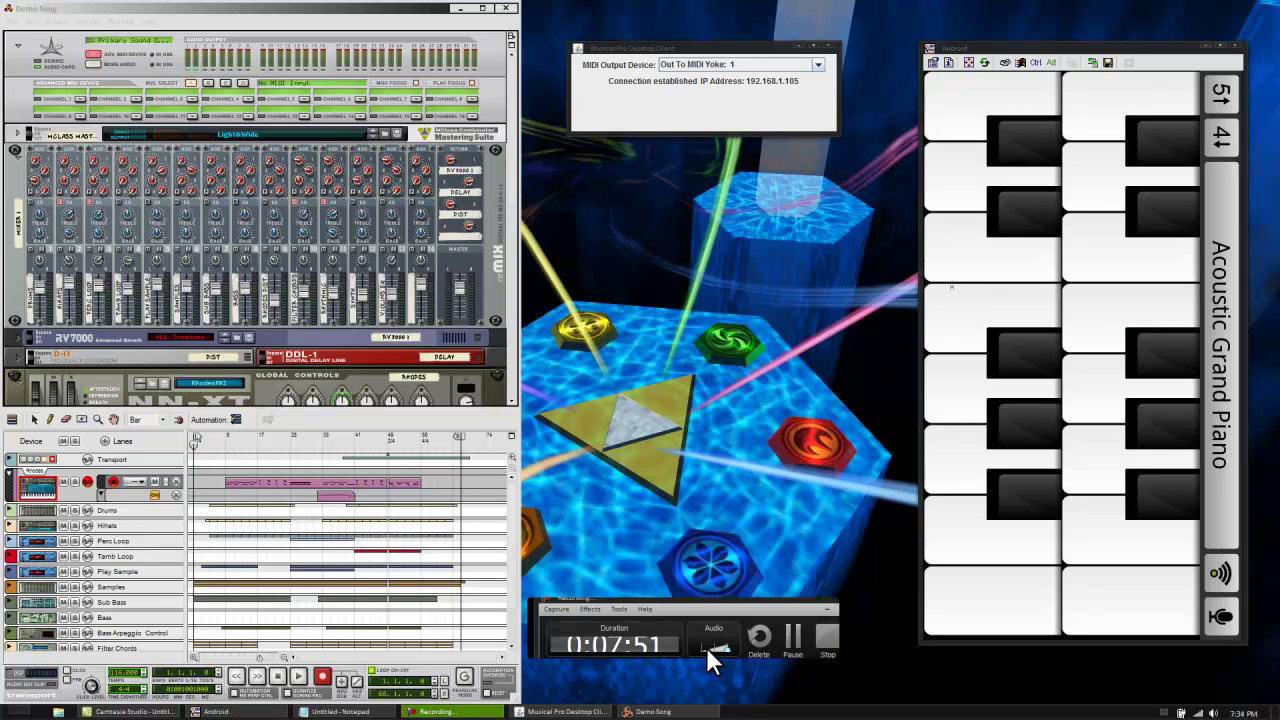